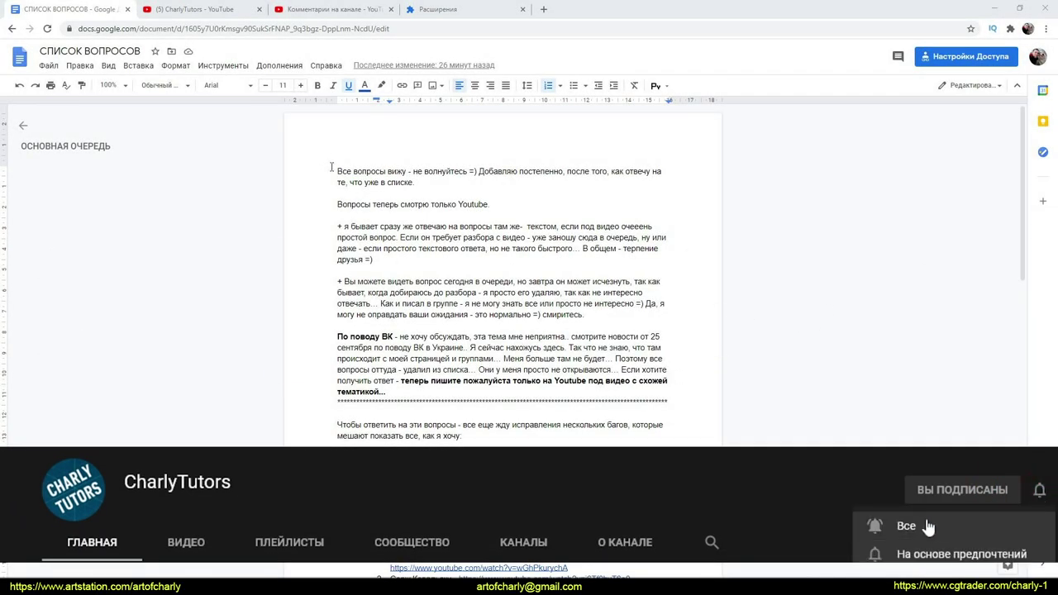
Read the 'СПИСОК ВОПРОСОВ' intro down to the ОСНОВНАЯ ОЧЕРЕДЬ list, then open Studio channel comments
mouse_move(336, 170)
left_mouse_down()
mouse_move(687, 224)
mouse_move(686, 207)
left_mouse_up()
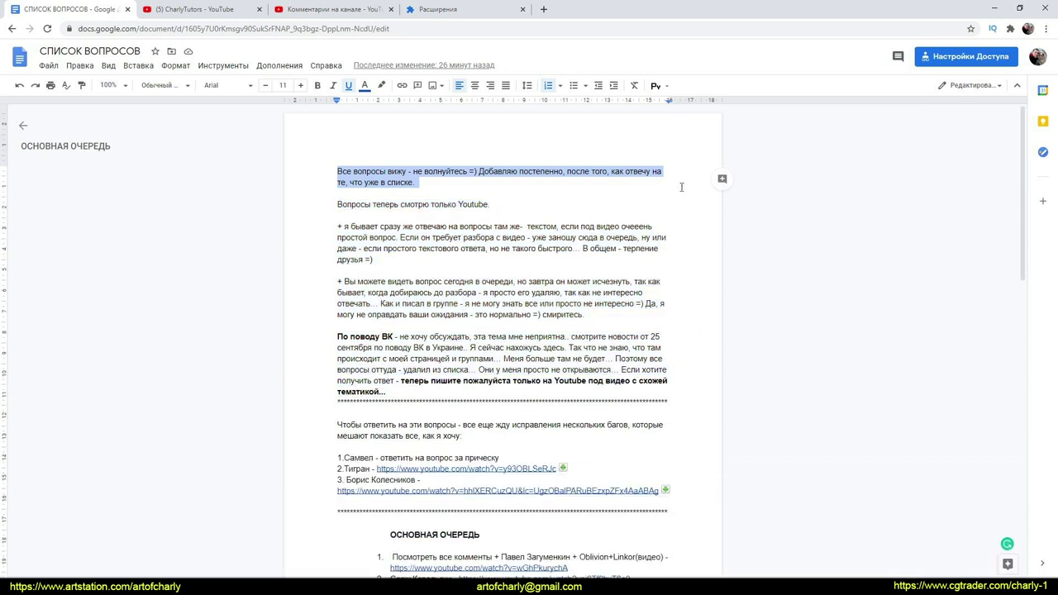
left_click(686, 208)
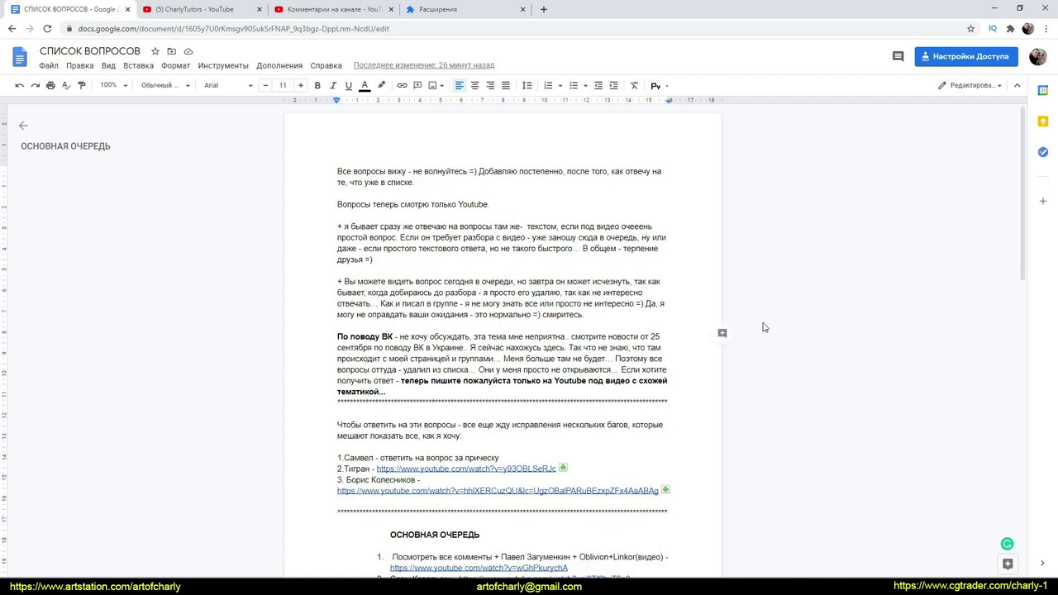
scroll(763, 326, "down", 2)
scroll(763, 326, "down", 2)
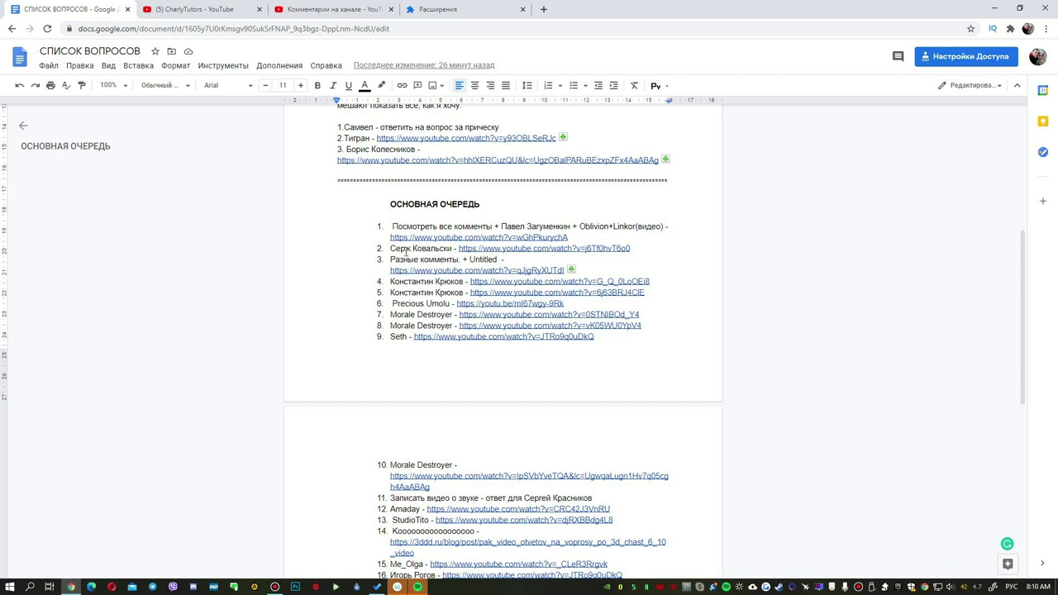
left_click(224, 9)
left_click(297, 4)
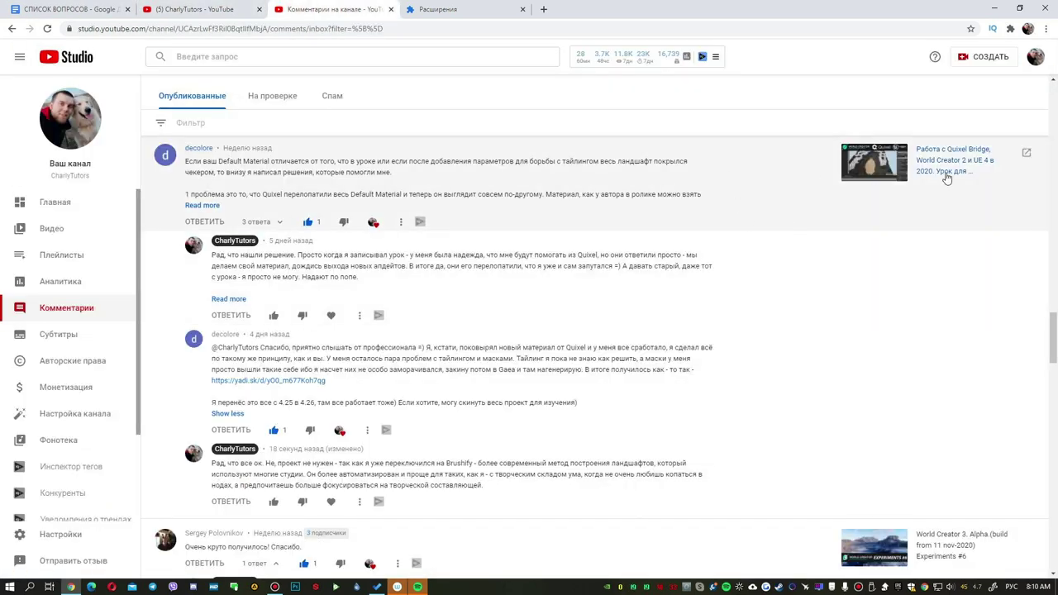
Open the Quixel Bridge lesson's watch page in a new tab and pause the ad
middle_click(946, 165)
left_click(475, 12)
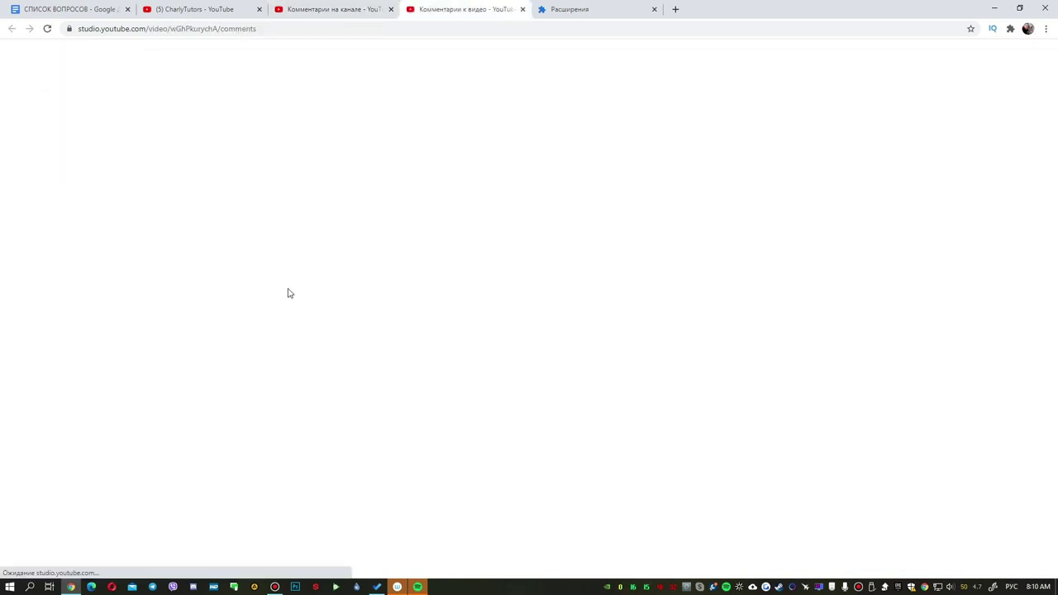
left_click(70, 147)
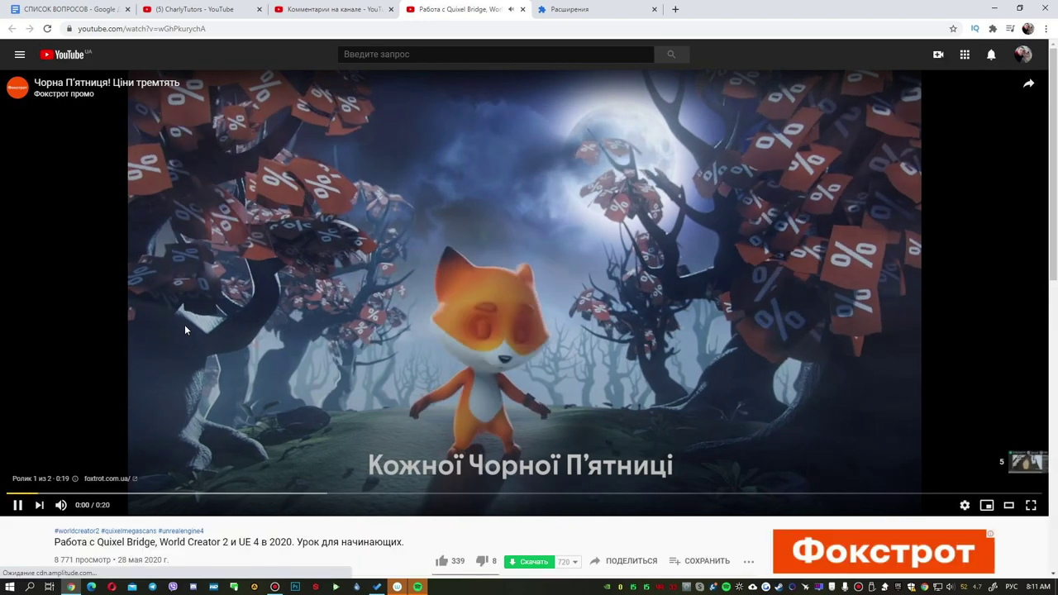
left_click(183, 324)
Scroll to the video's 128 comments, highlight the count, and return to the CharlyTutors channel
scroll(125, 331, "down", 3)
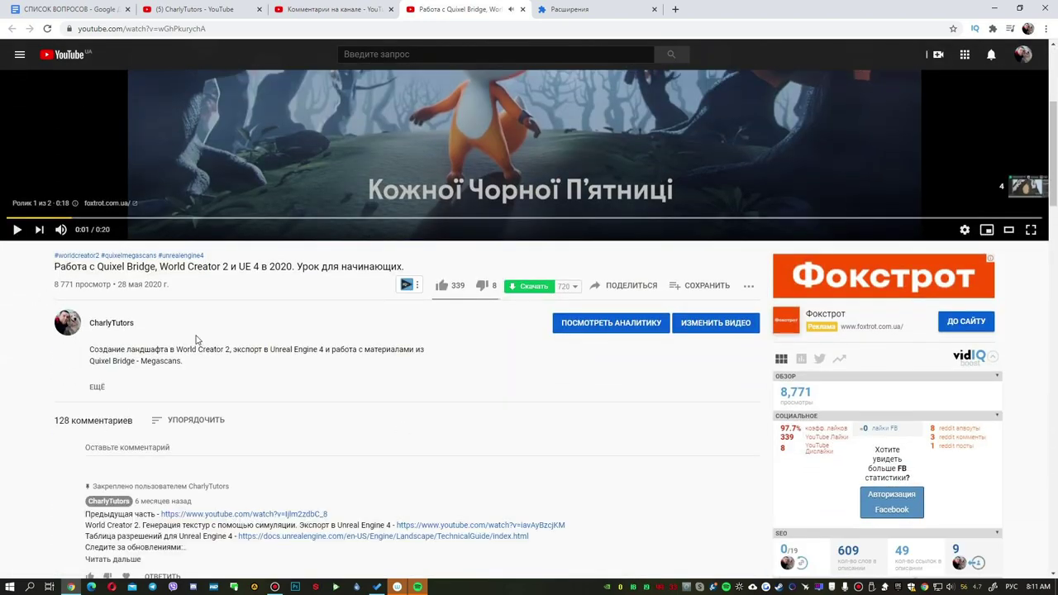
scroll(149, 175, "down", 2)
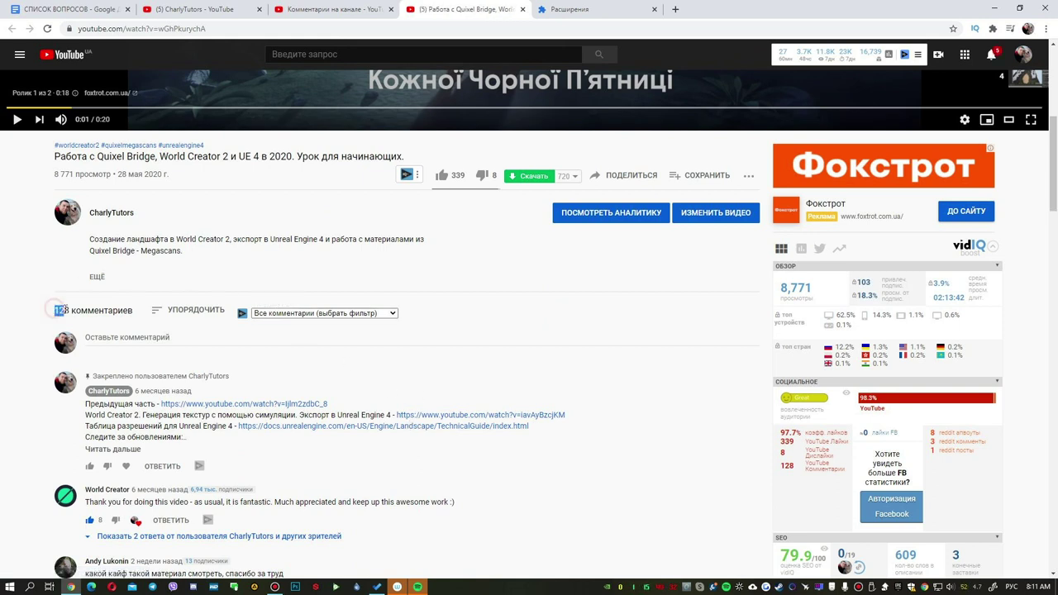
left_click_drag(55, 310, 64, 310)
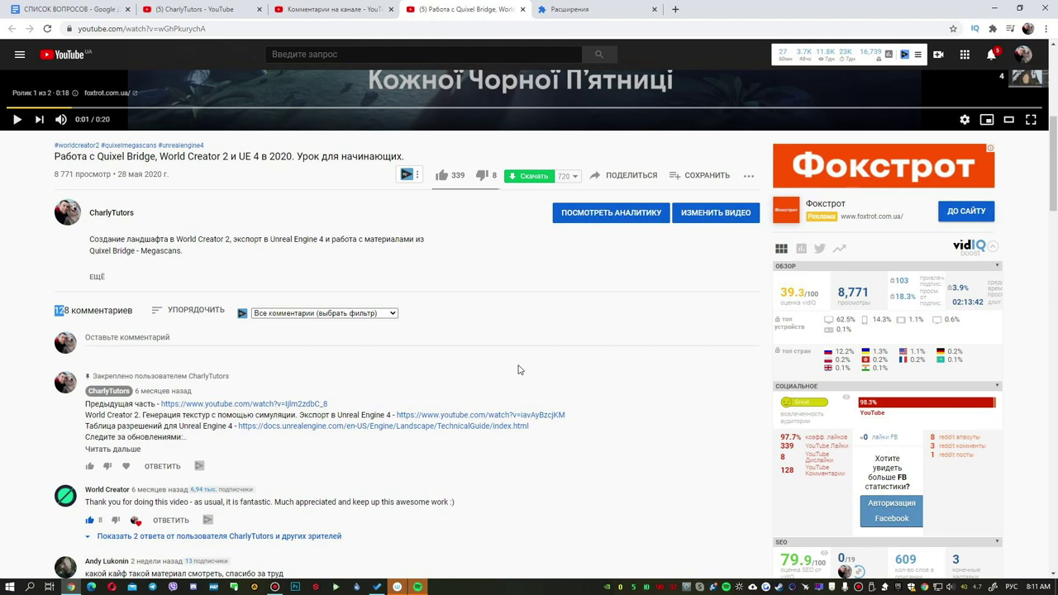
left_click(206, 9)
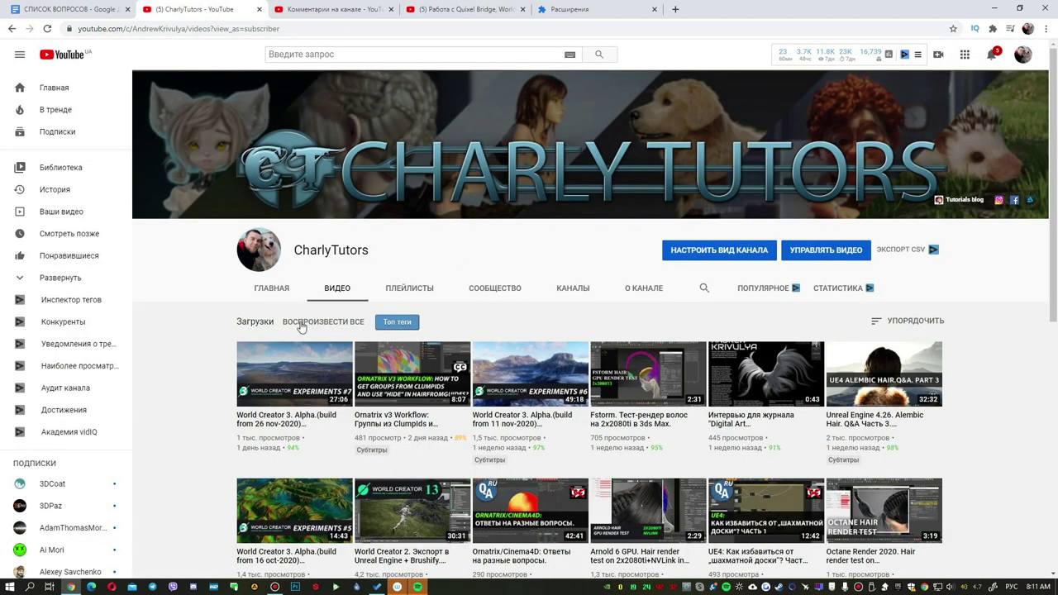
Circle the UE4 chessboard-fix thumbnail in red, clear the drawing, and return to Studio comments
scroll(297, 331, "down", 3)
scroll(257, 354, "down", 2)
scroll(579, 372, "up", 2)
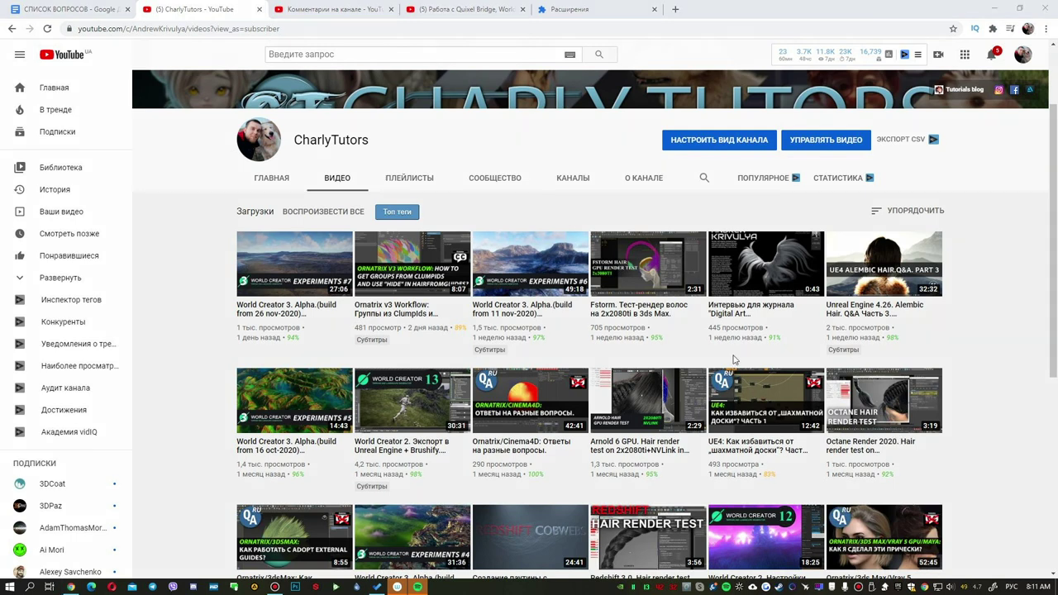
left_click_drag(736, 359, 713, 463)
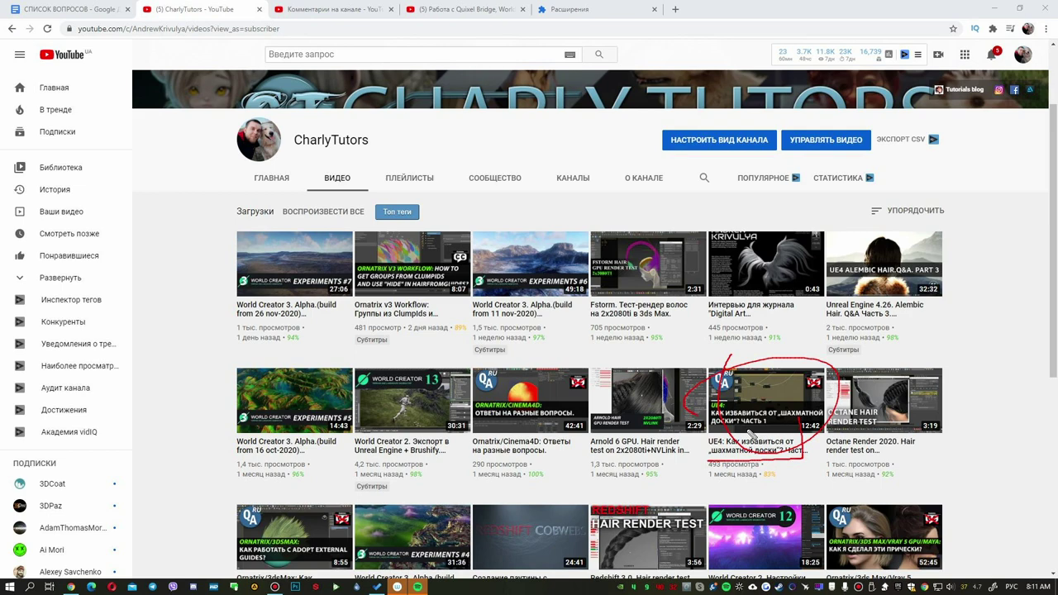
key("Escape")
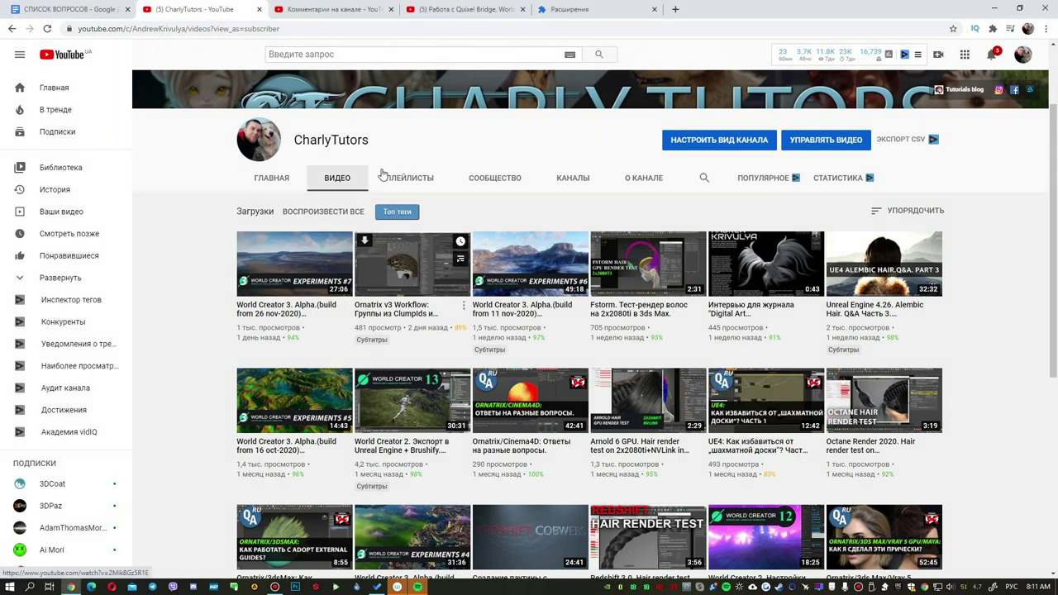
key("ctrl+Tab")
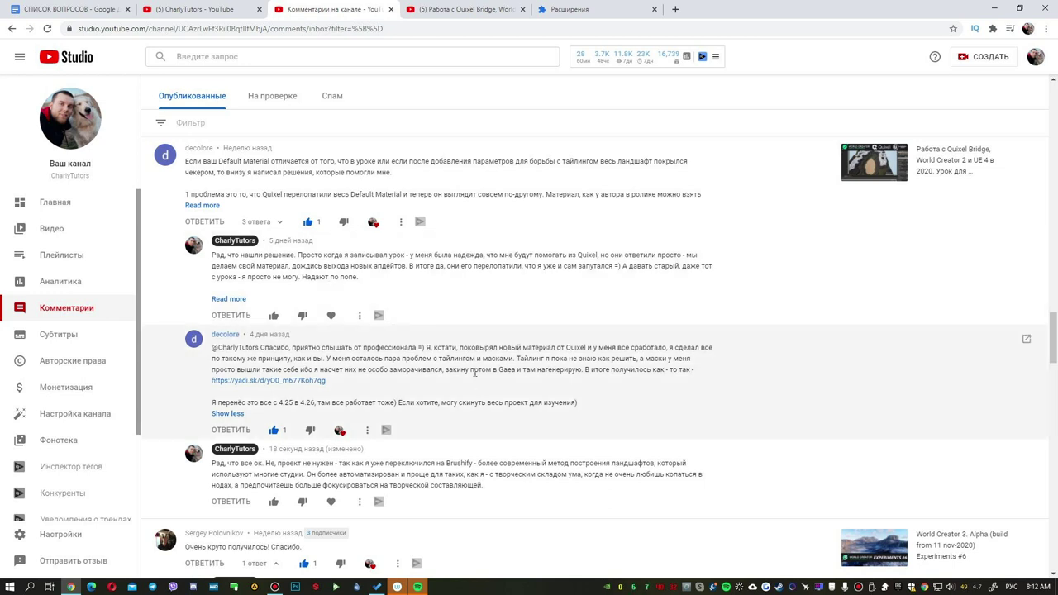
Highlight the reply's lines about the new Quixel material and sending the whole project, then deselect
left_click_drag(426, 347, 589, 355)
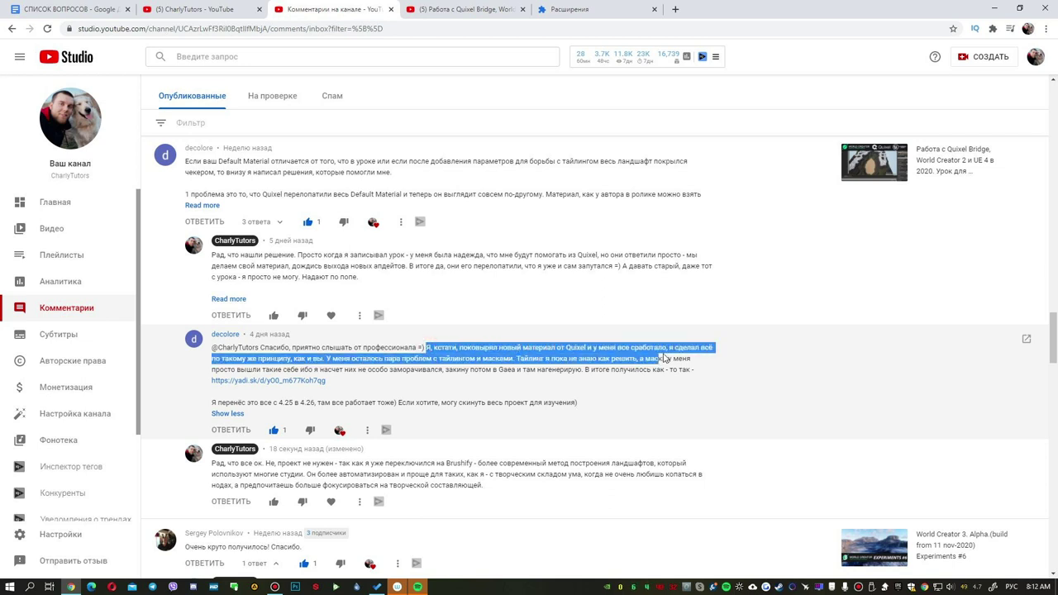
left_click_drag(589, 356, 701, 348)
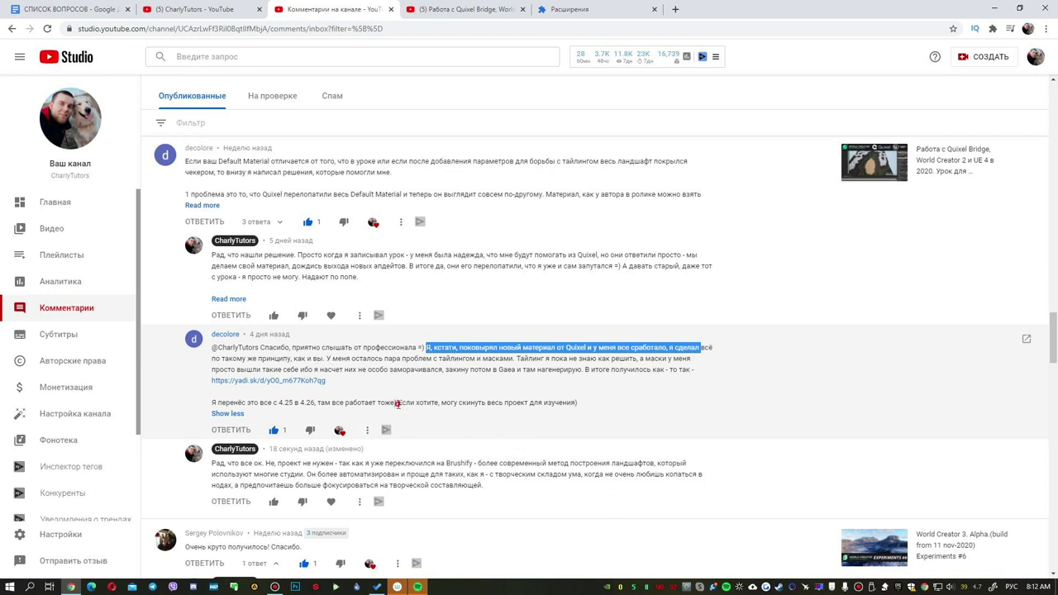
left_click_drag(398, 404, 583, 406)
left_click(584, 407)
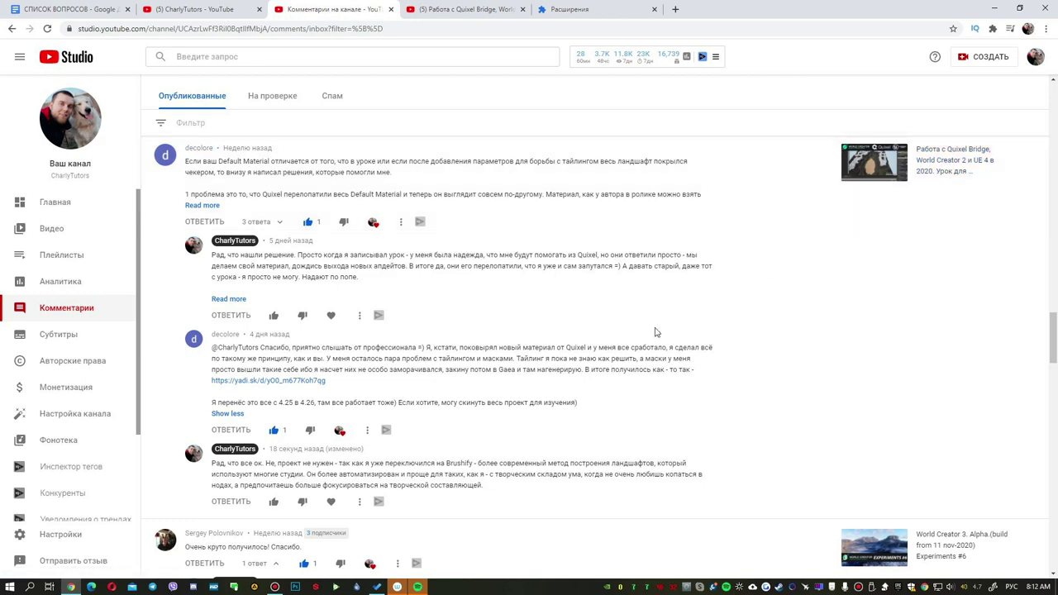
left_click(484, 10)
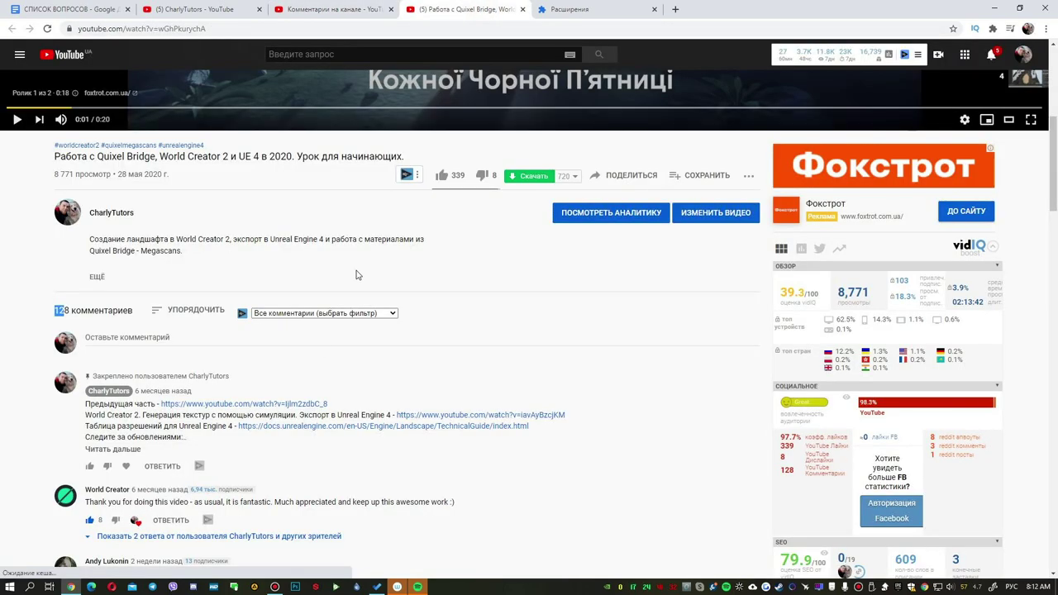
scroll(301, 348, "down", 2)
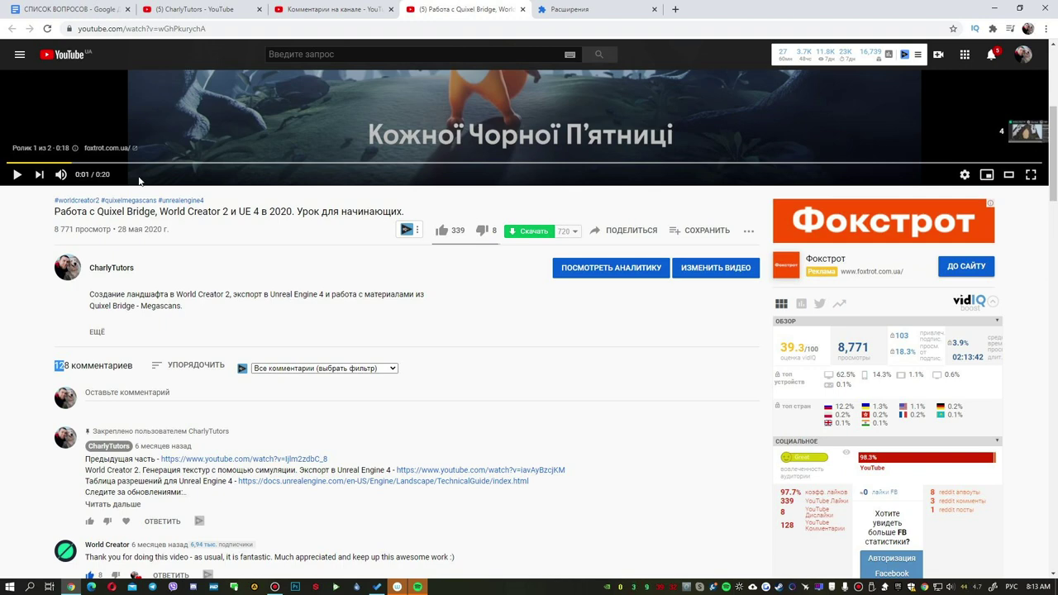
Return to Studio channel comments and expand the first comment about Default Material tiling
left_click(303, 11)
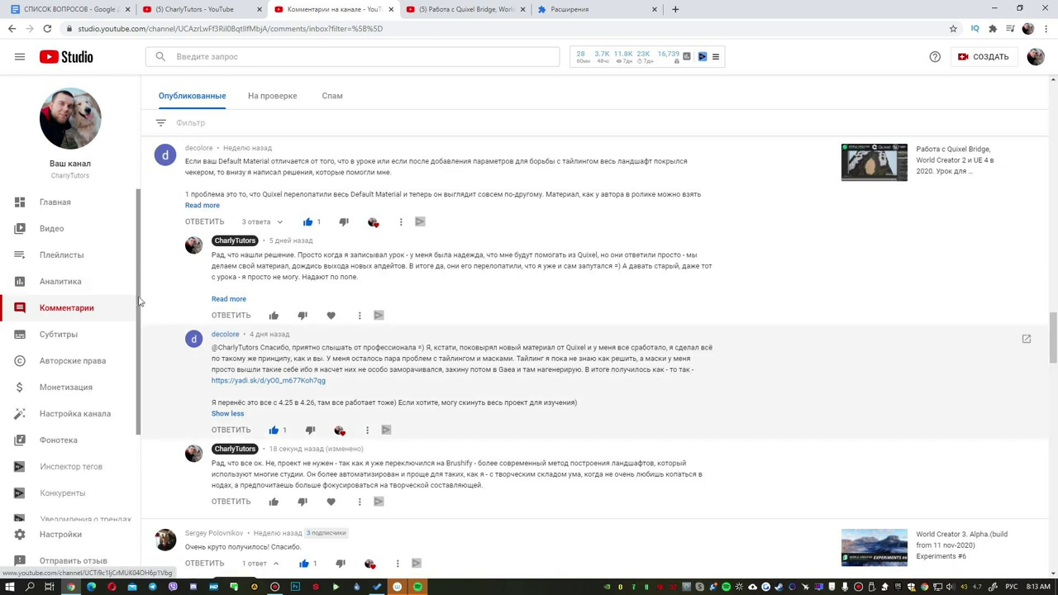
left_click(203, 206)
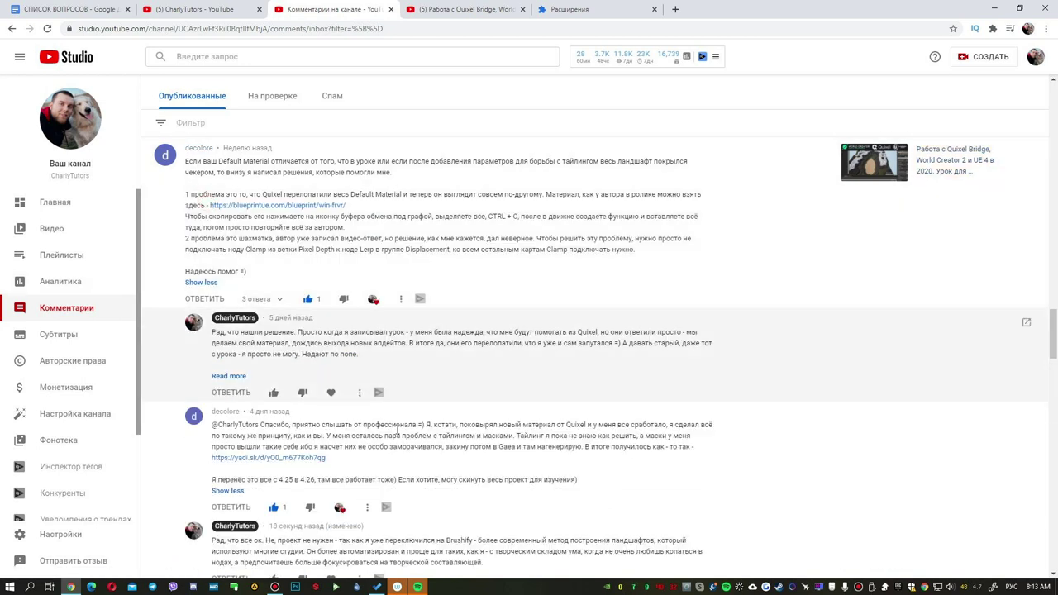
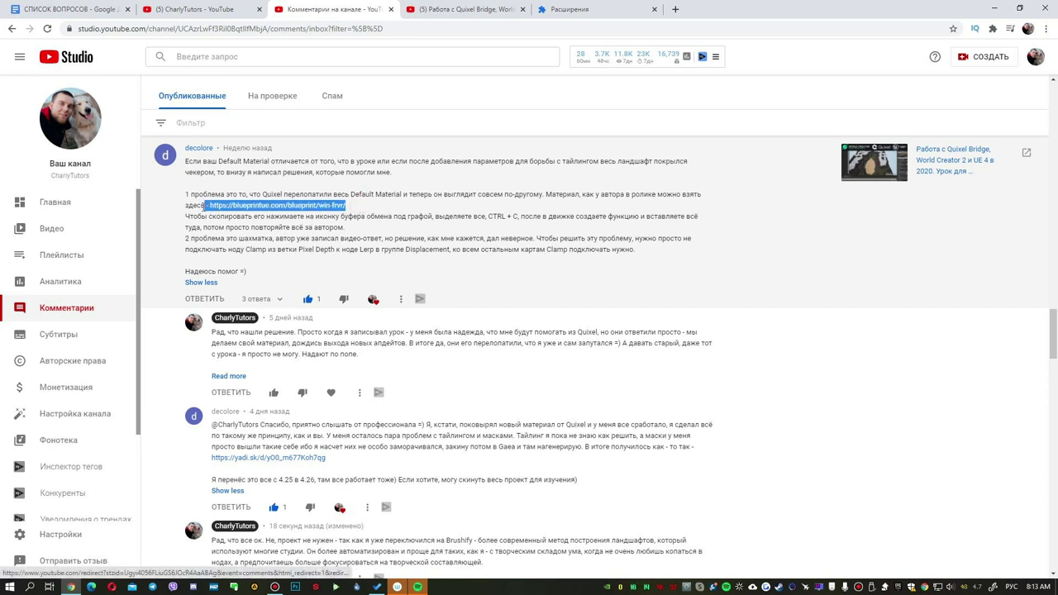
Open the viewer's blueprintue.com link to the MS_DefaultMaterial_Displacement page in a new tab
left_click(384, 211)
left_click(328, 211)
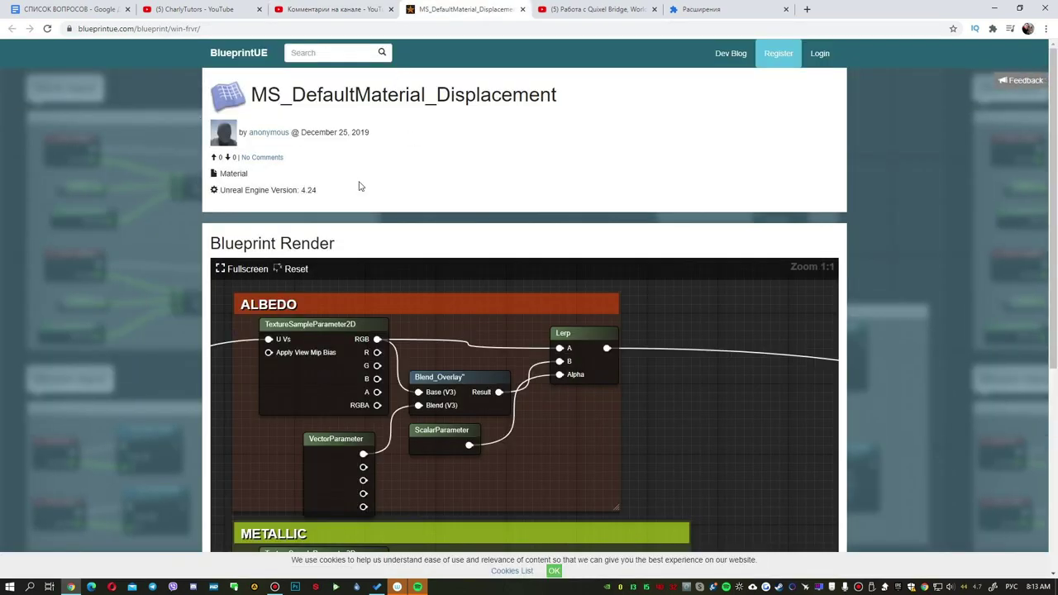
Select all the MS_DefaultMaterial_Displacement code in the Code to Copy box, then return to YouTube Studio
scroll(205, 229, "down", 5)
scroll(774, 337, "down", 1)
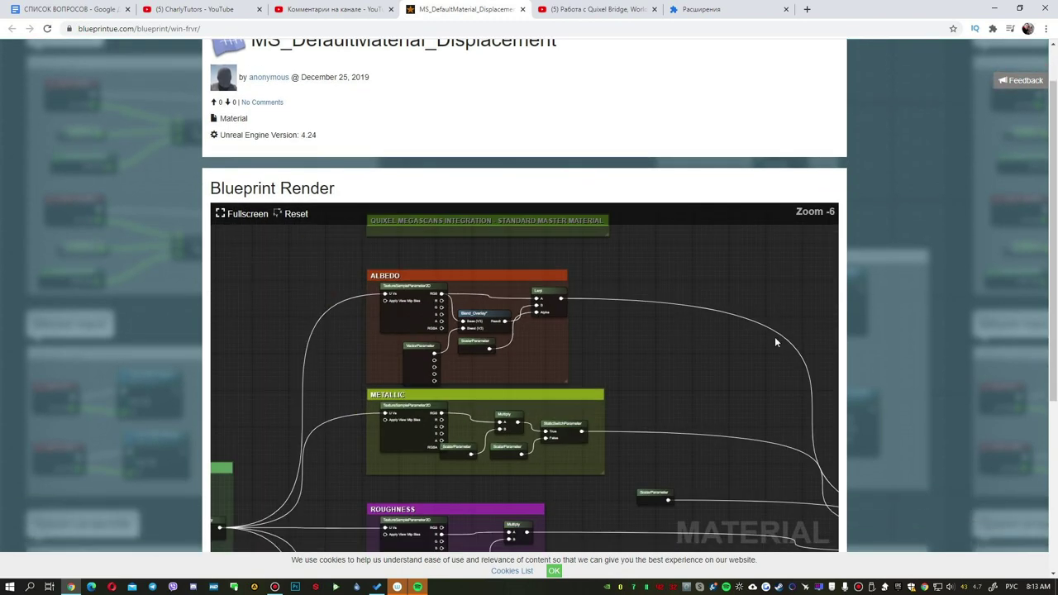
scroll(927, 328, "down", 2)
scroll(371, 342, "down", 2)
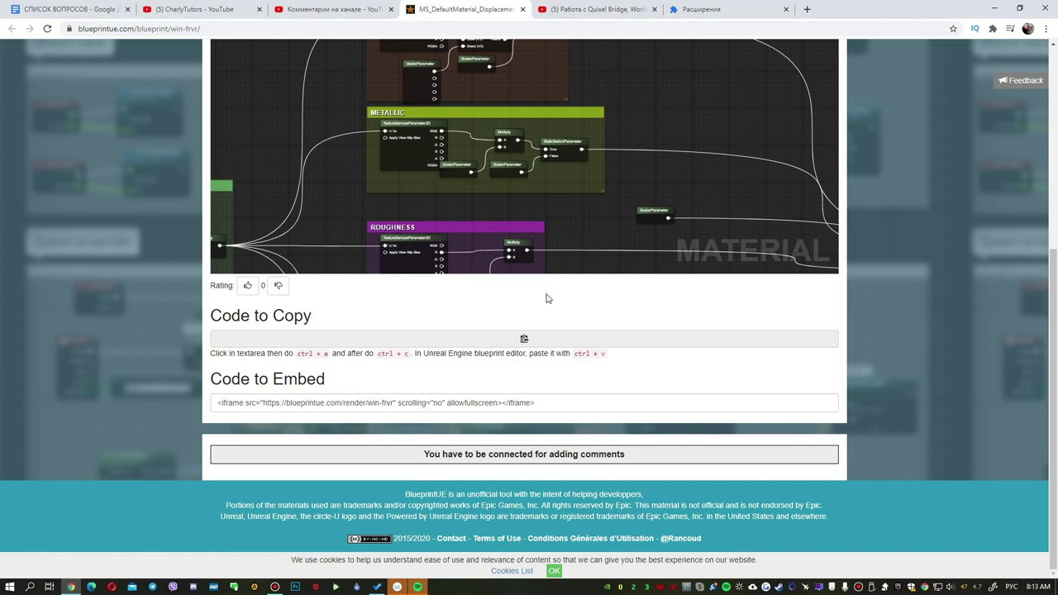
left_click(562, 339)
left_click(487, 351)
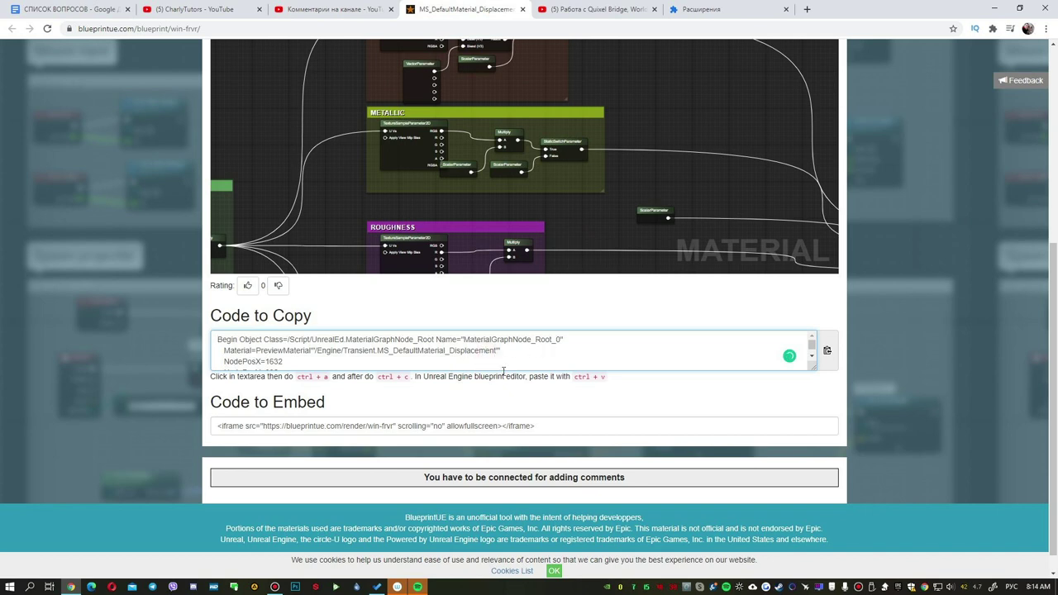
key("ctrl+a")
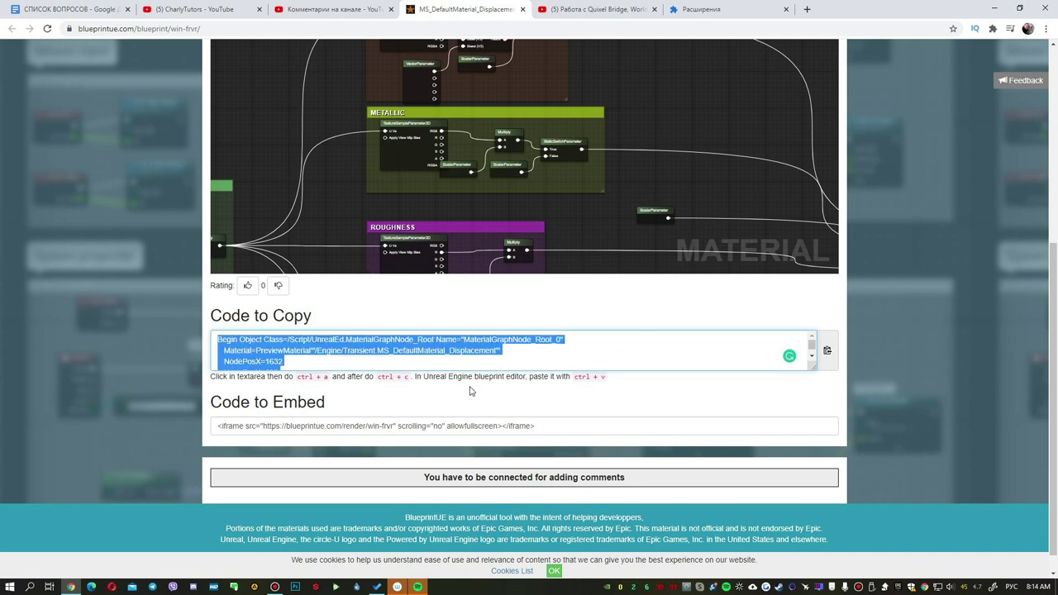
left_click(331, 9)
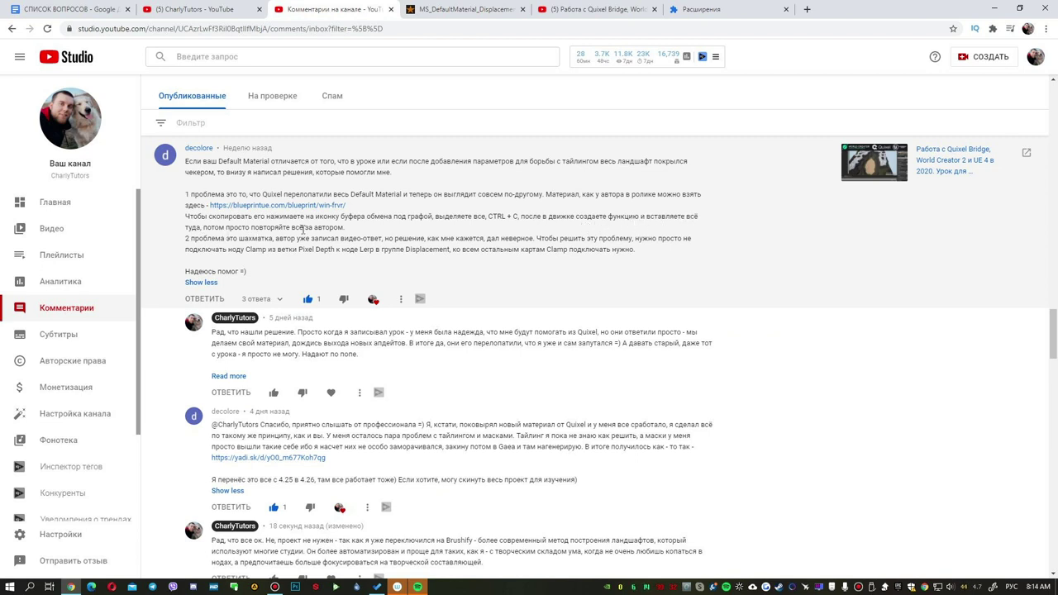
Reread the comment's copy steps, reselect all the blueprintue graph code, and switch to Unreal Engine
left_click_drag(354, 231, 211, 236)
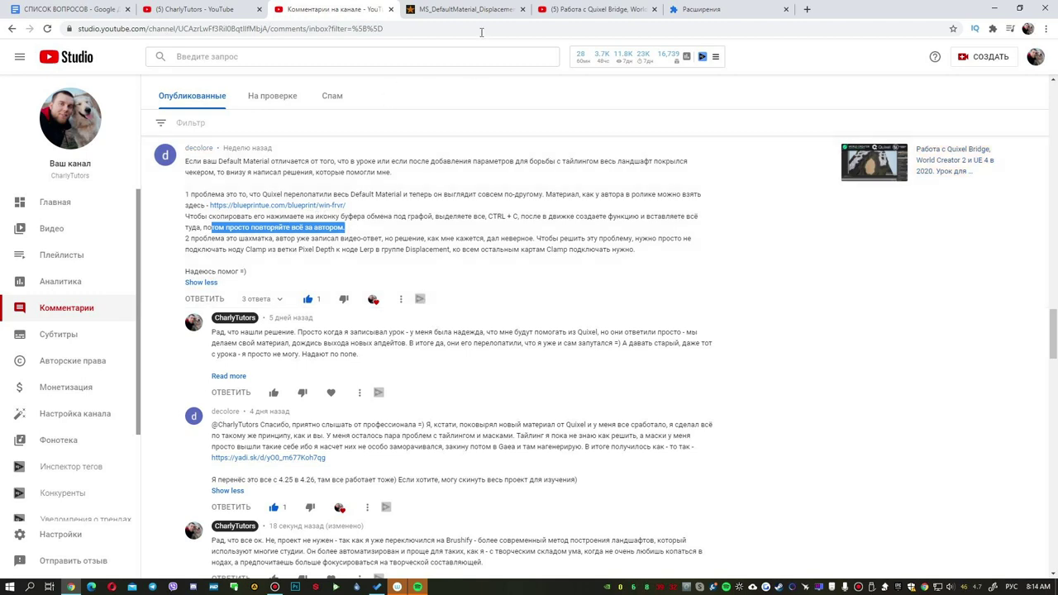
left_click(467, 9)
left_click(439, 359)
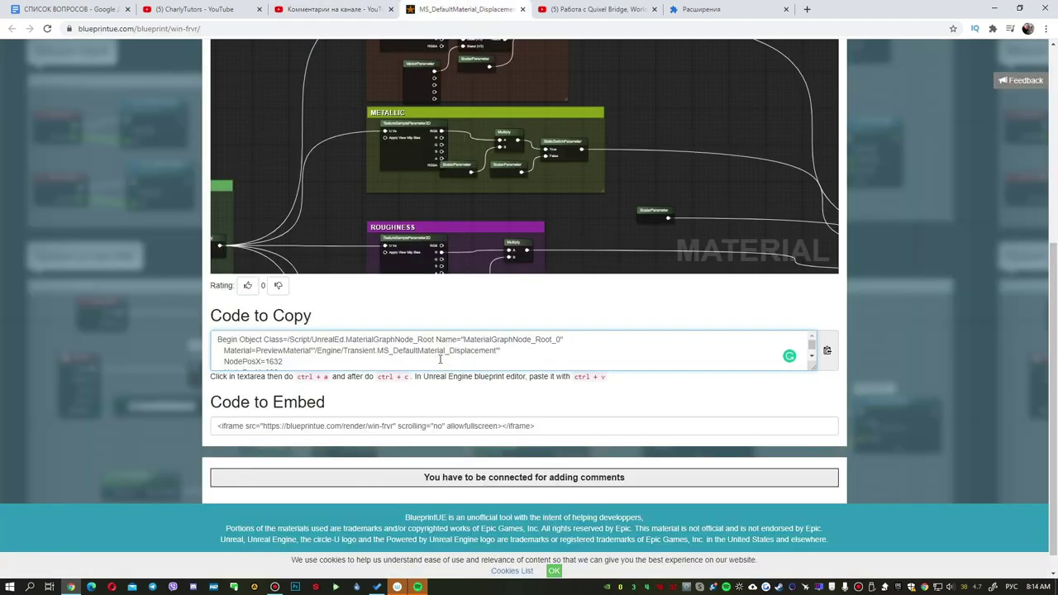
key("ctrl+a")
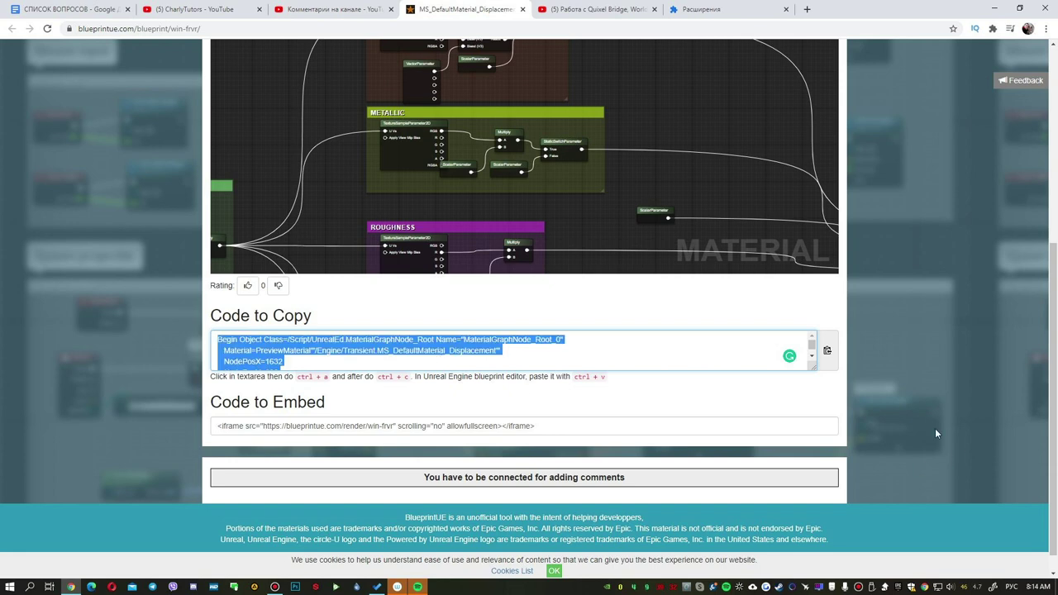
left_click(437, 587)
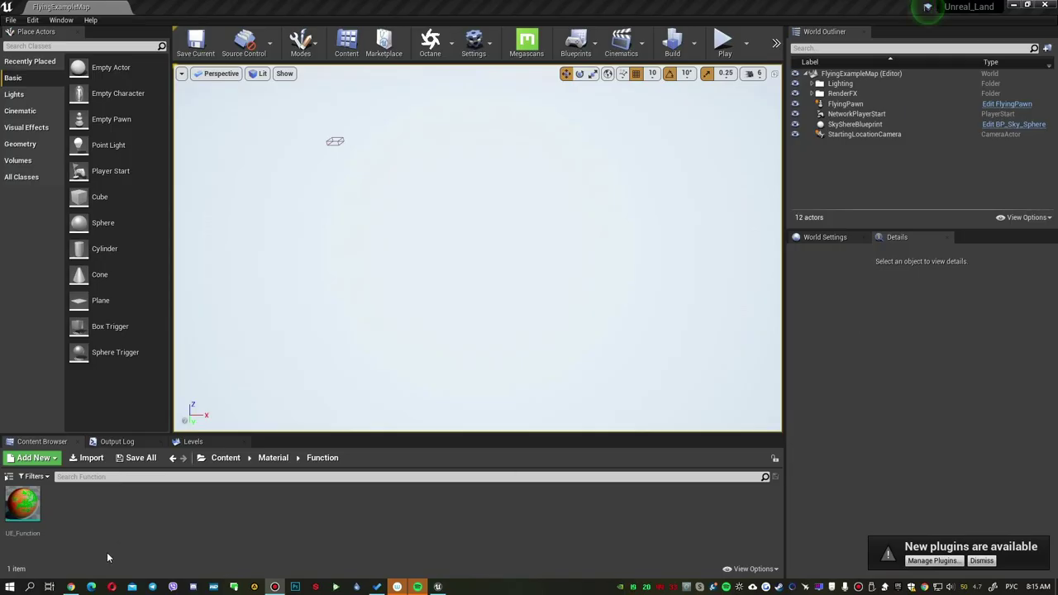
Create a Material Function in the Function folder and open it in a maximized editor
right_click(184, 522)
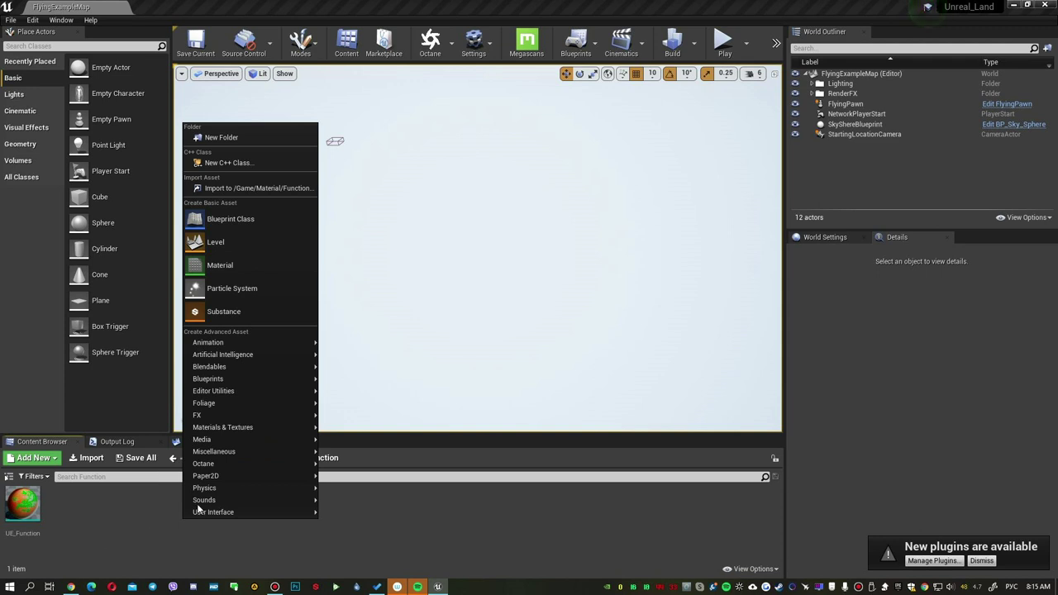
mouse_move(236, 431)
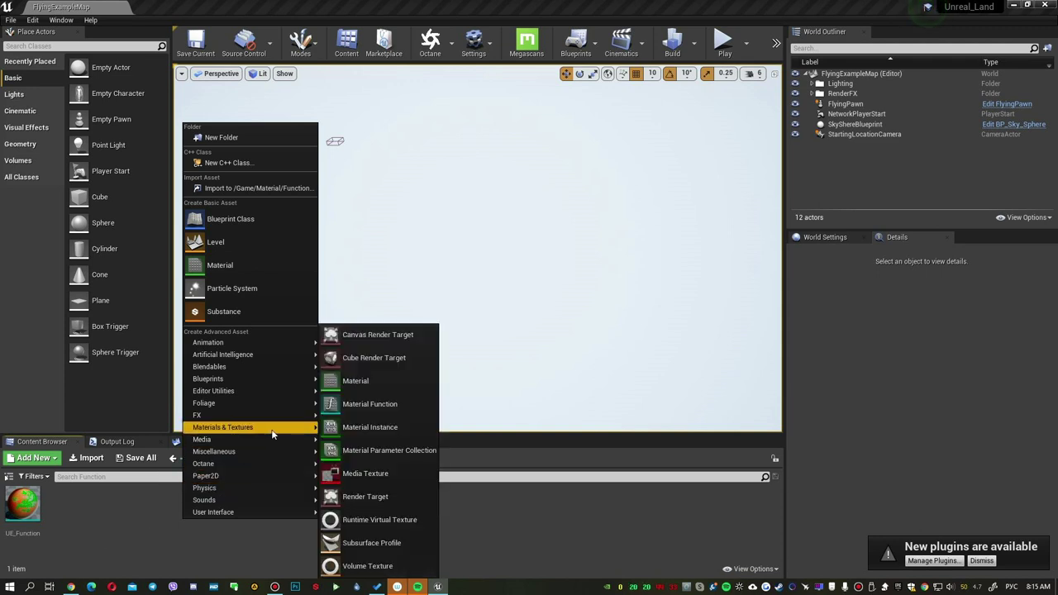
left_click(370, 403)
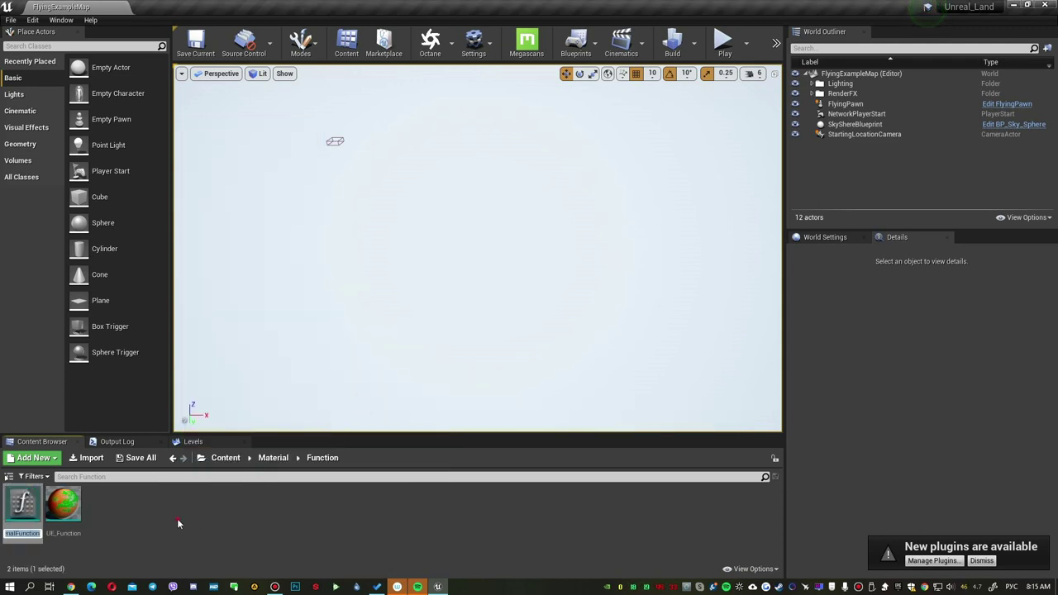
double_click(25, 508)
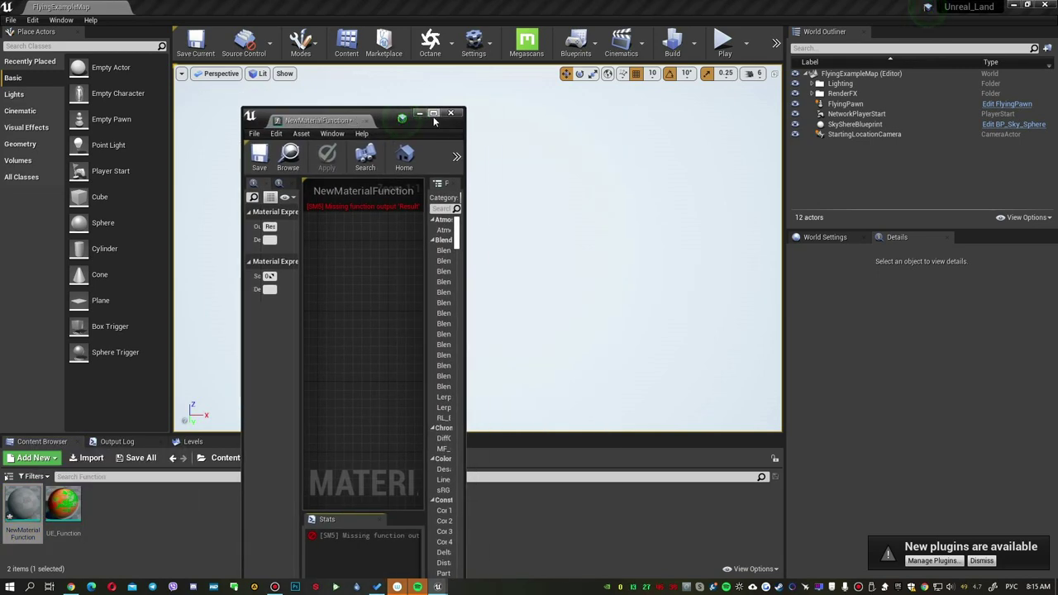
double_click(402, 118)
Try deleting the Output Result node, then cancel the deletion and deselect it
left_click(460, 233)
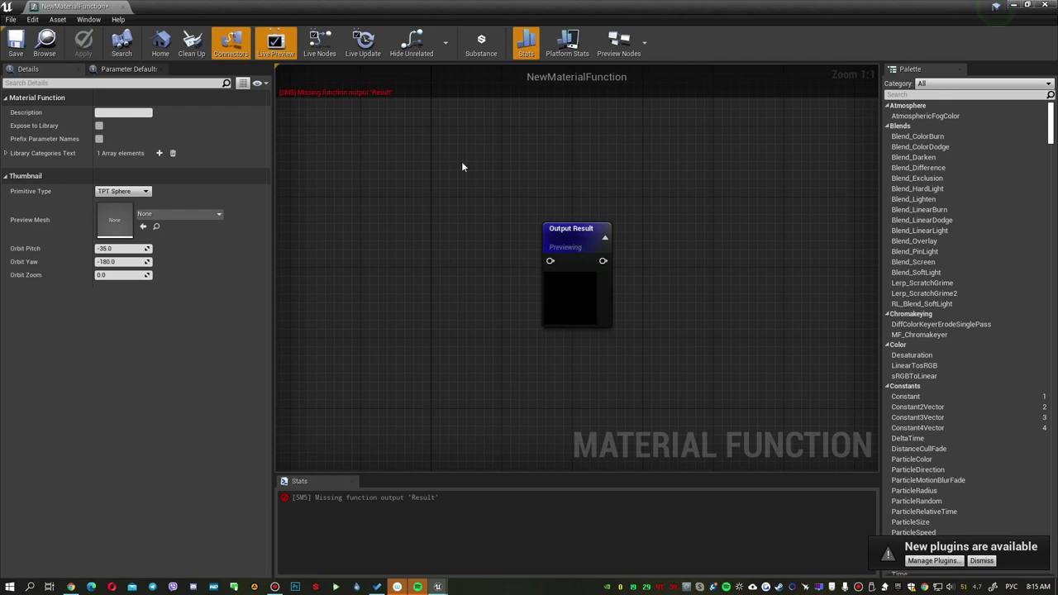
left_click_drag(462, 161, 622, 362)
key("Delete")
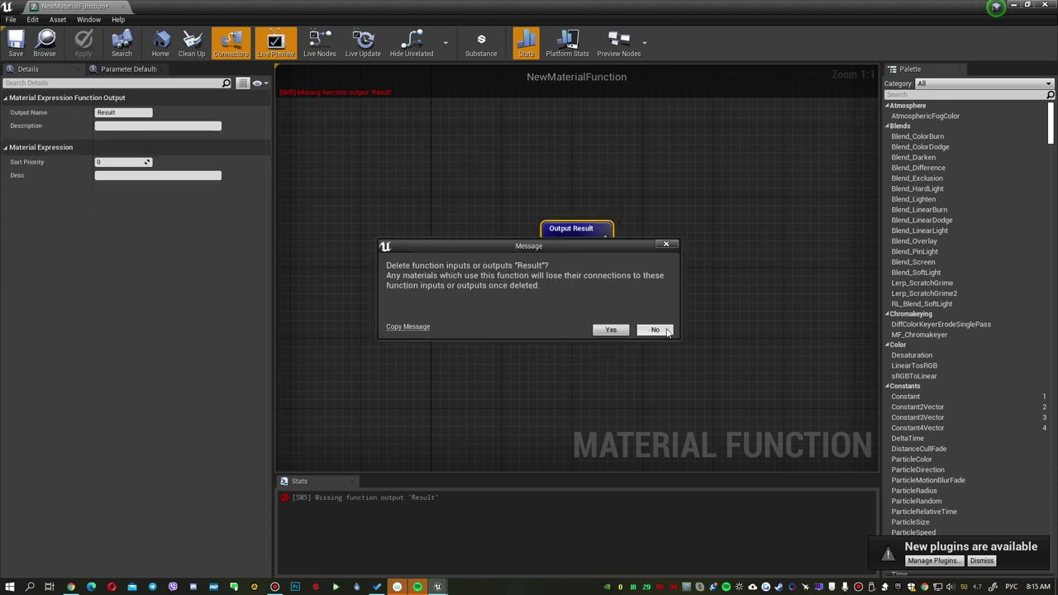
left_click(655, 330)
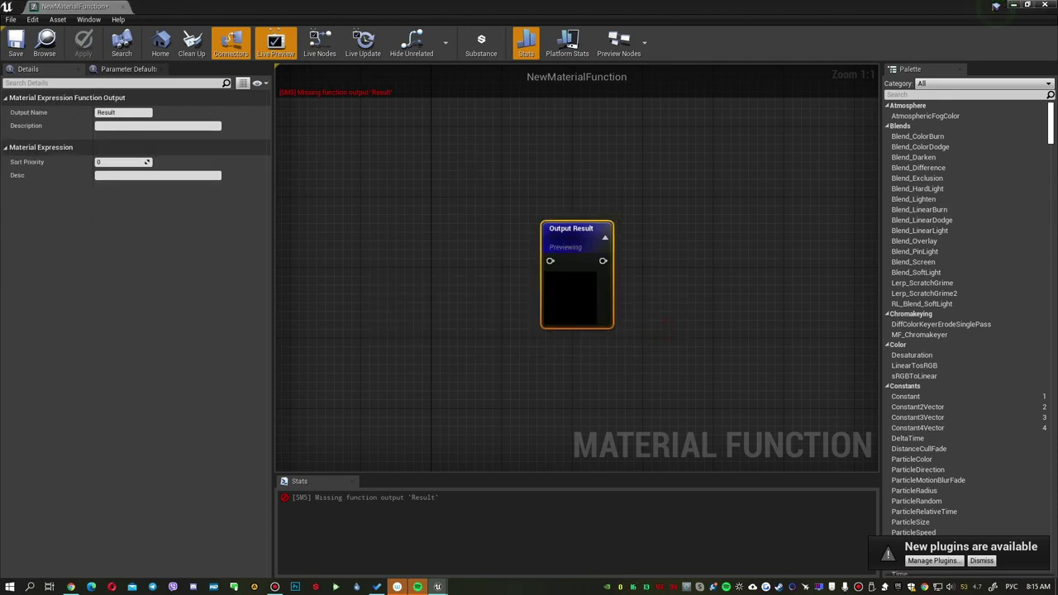
left_click(462, 249)
Clear space in the graph and paste the copied Quixel master material nodes
scroll(462, 250, "down", 1)
scroll(459, 255, "down", 4)
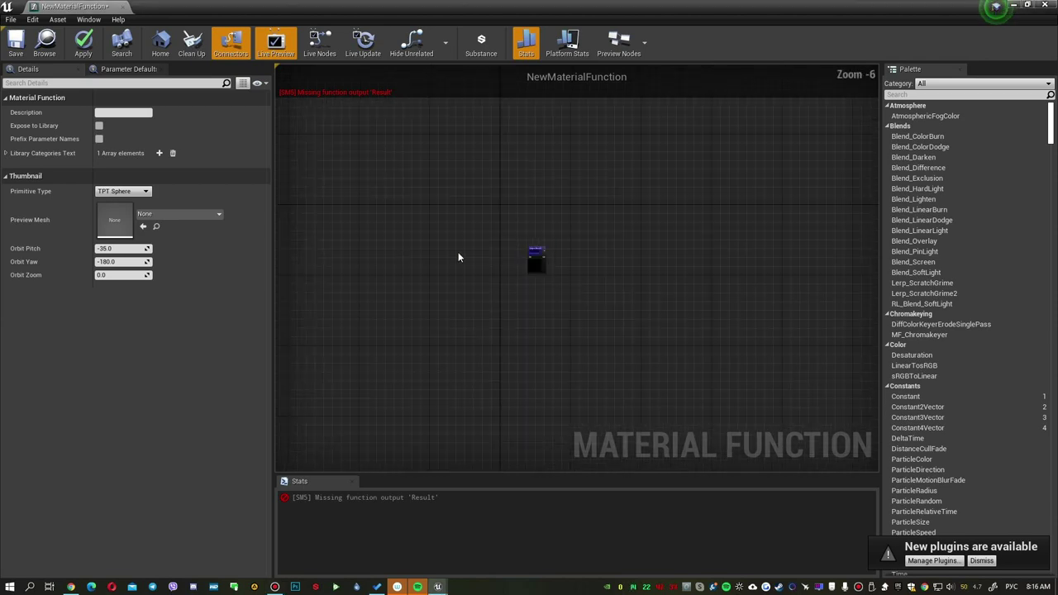
scroll(427, 258, "down", 1)
right_click_drag(427, 258, 648, 246)
scroll(534, 243, "down", 2)
scroll(503, 248, "down", 1)
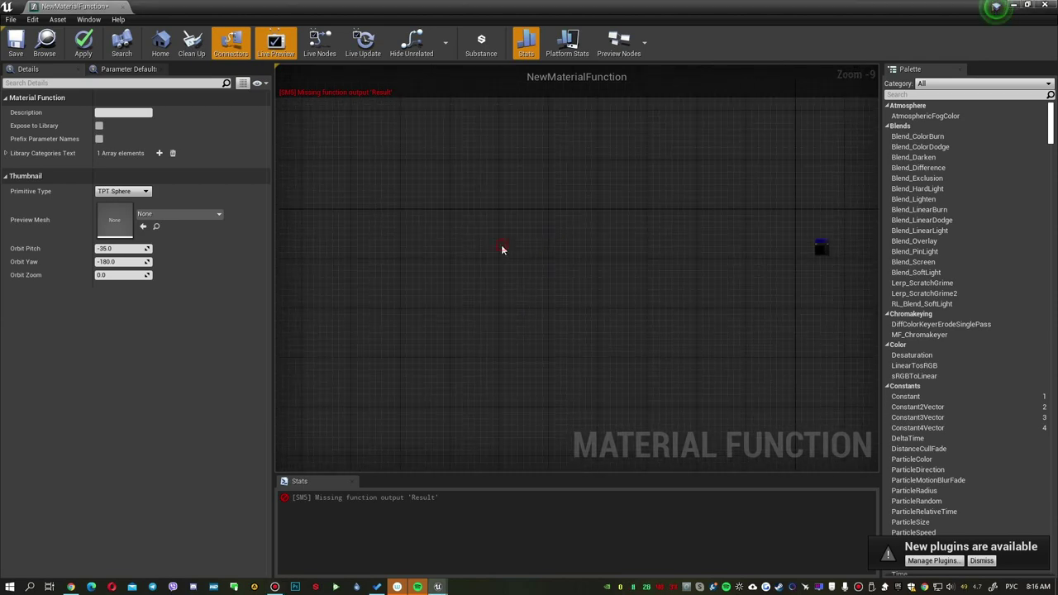
key("ctrl+v")
Look over the pasted Quixel graph, including the UV CONTROLS group, then close NewMaterialFunction
scroll(575, 289, "up", 1)
scroll(583, 286, "up", 4)
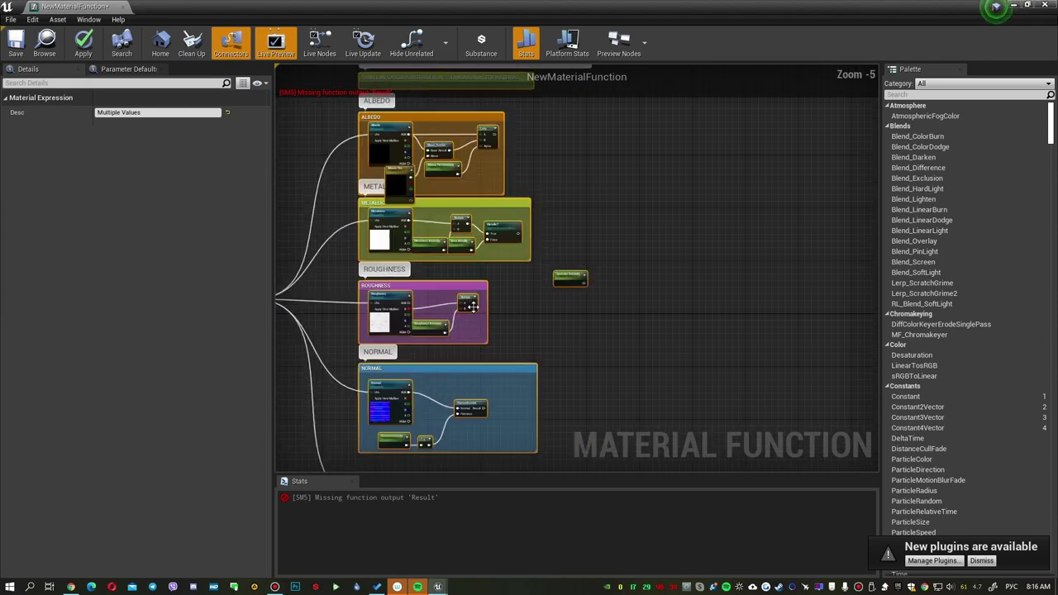
scroll(588, 287, "up", 3)
left_click(570, 274)
scroll(529, 276, "down", 3)
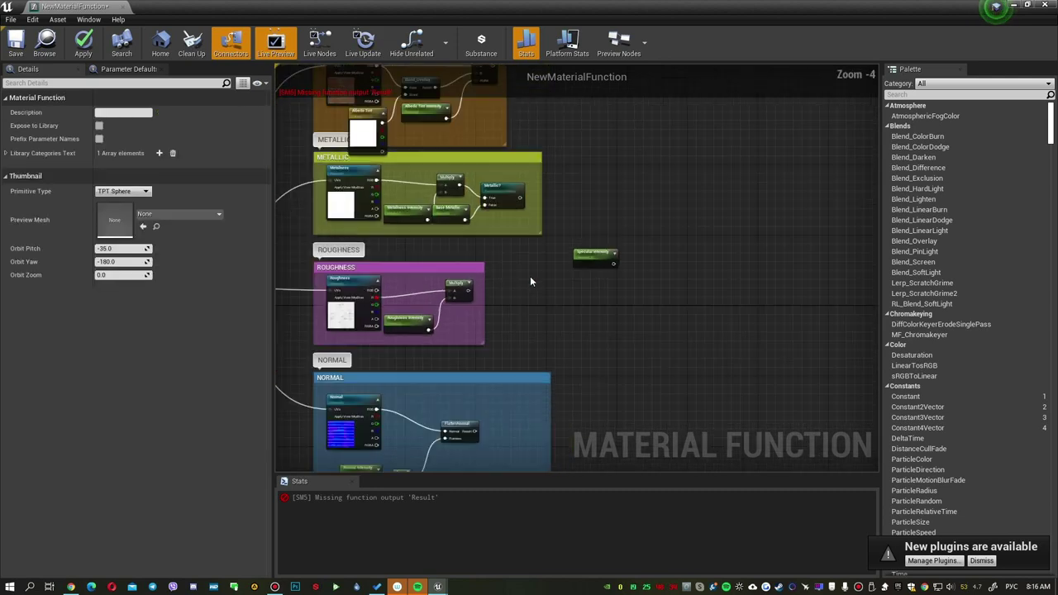
scroll(530, 276, "down", 4)
right_click_drag(314, 252, 438, 254)
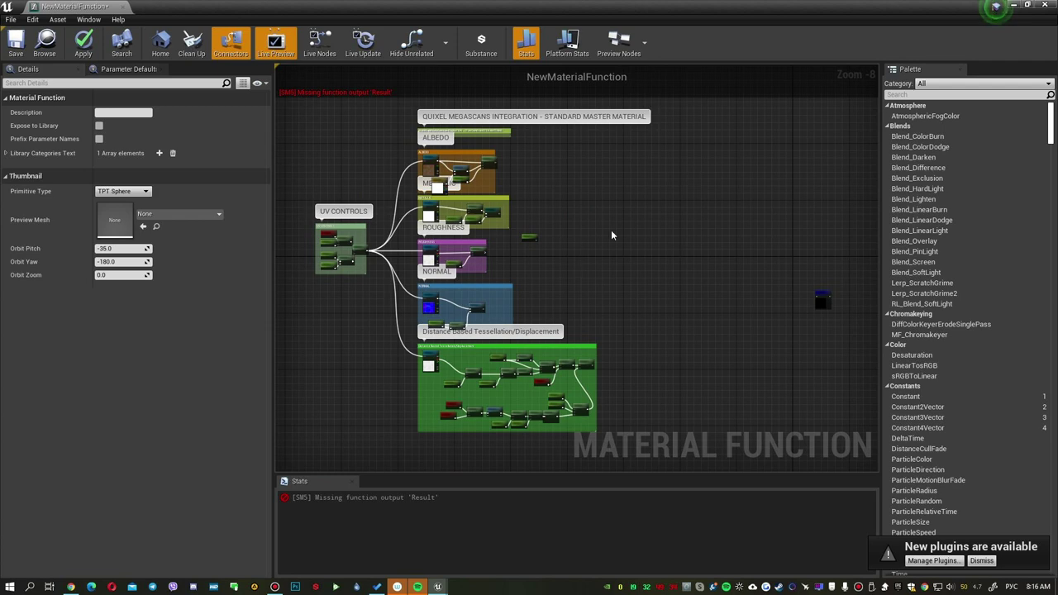
scroll(447, 314, "up", 8)
scroll(495, 297, "down", 4)
scroll(523, 299, "down", 4)
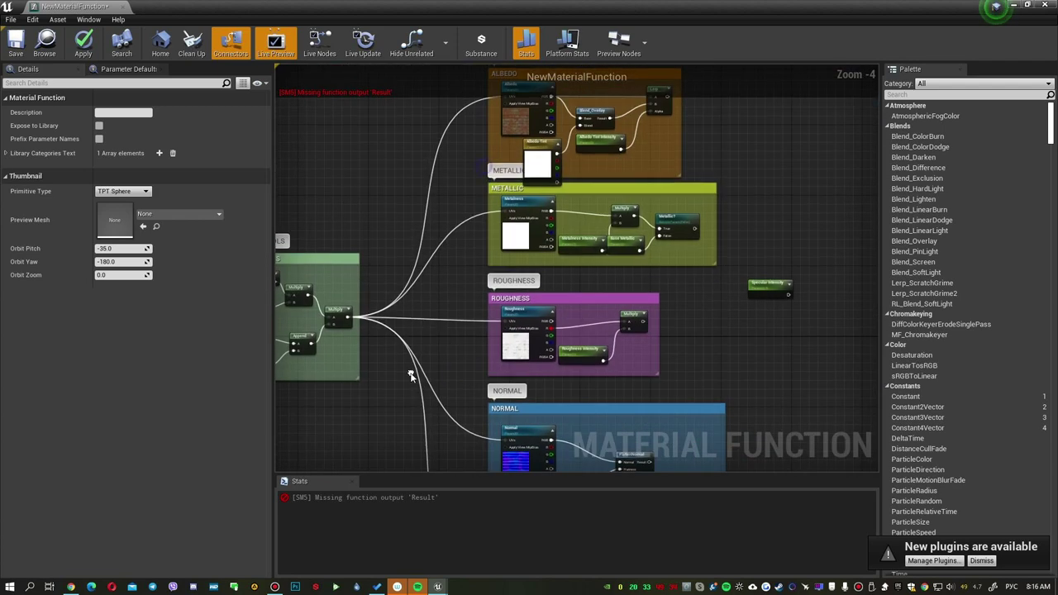
right_click_drag(523, 299, 537, 205)
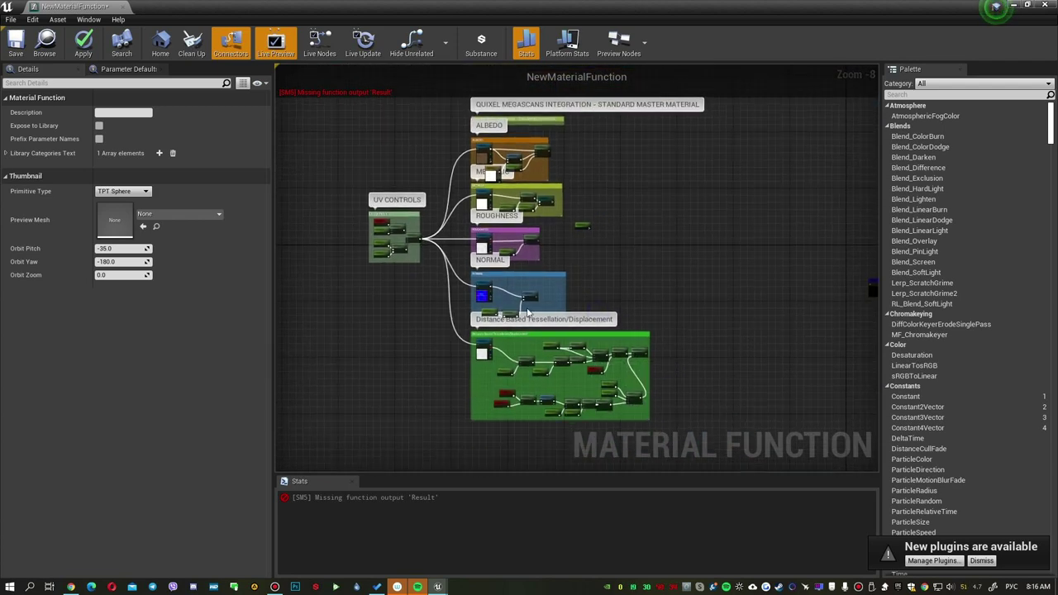
right_click_drag(632, 237, 569, 291)
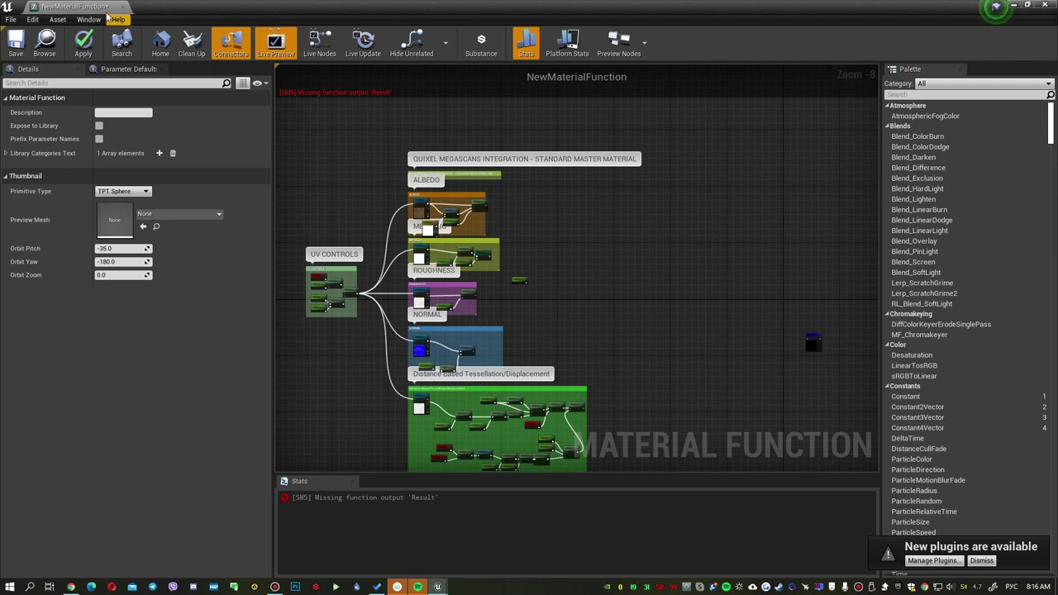
left_click(122, 7)
Decline applying the changes to the original and open UE_Function
left_click(591, 339)
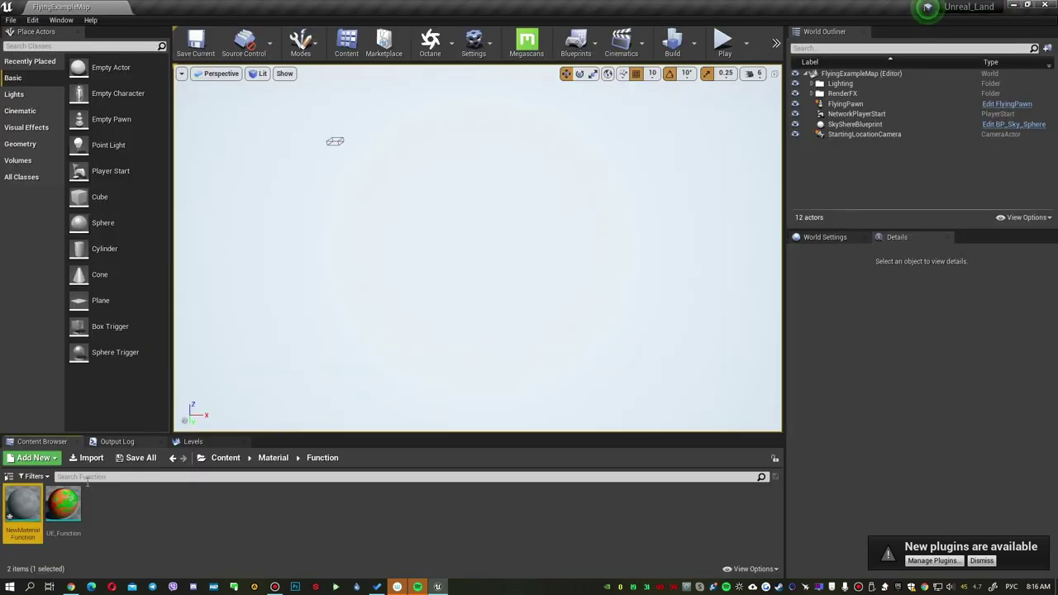
double_click(58, 505)
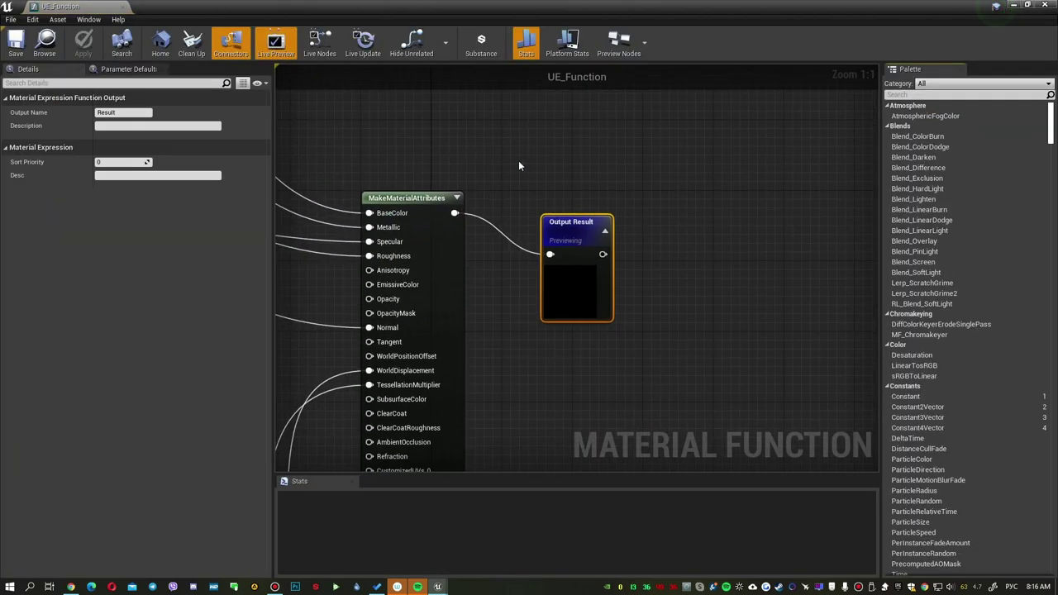
scroll(725, 163, "down", 3)
scroll(725, 165, "down", 3)
scroll(724, 169, "down", 2)
Inspect UE_Function's ALBEDO, METALLIC and ROUGHNESS groups across the pasted graph, then close it
right_click_drag(496, 248, 699, 422)
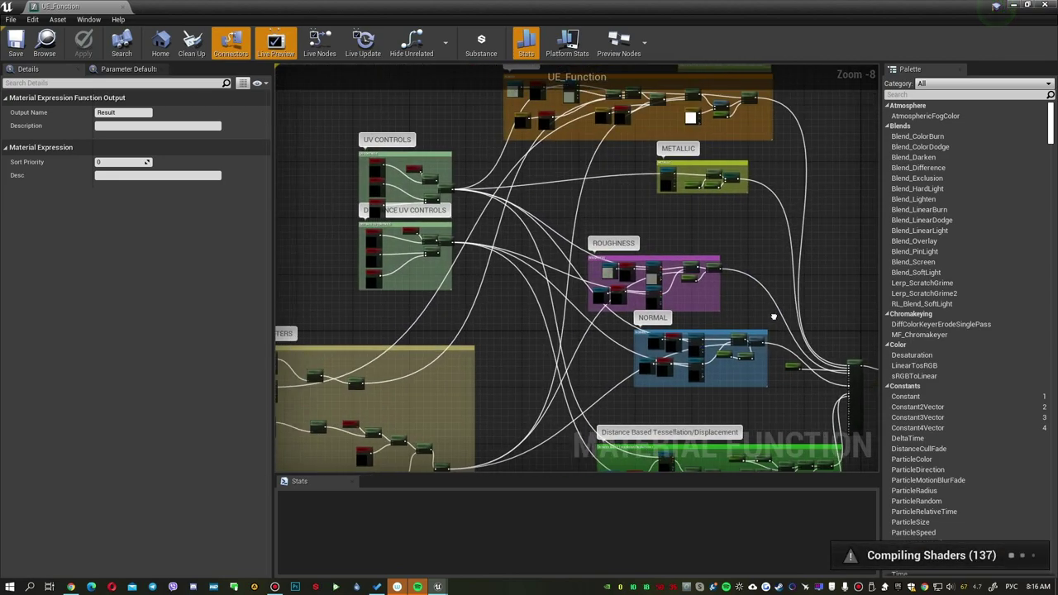
scroll(698, 422, "down", 2)
right_click_drag(691, 80, 493, 138)
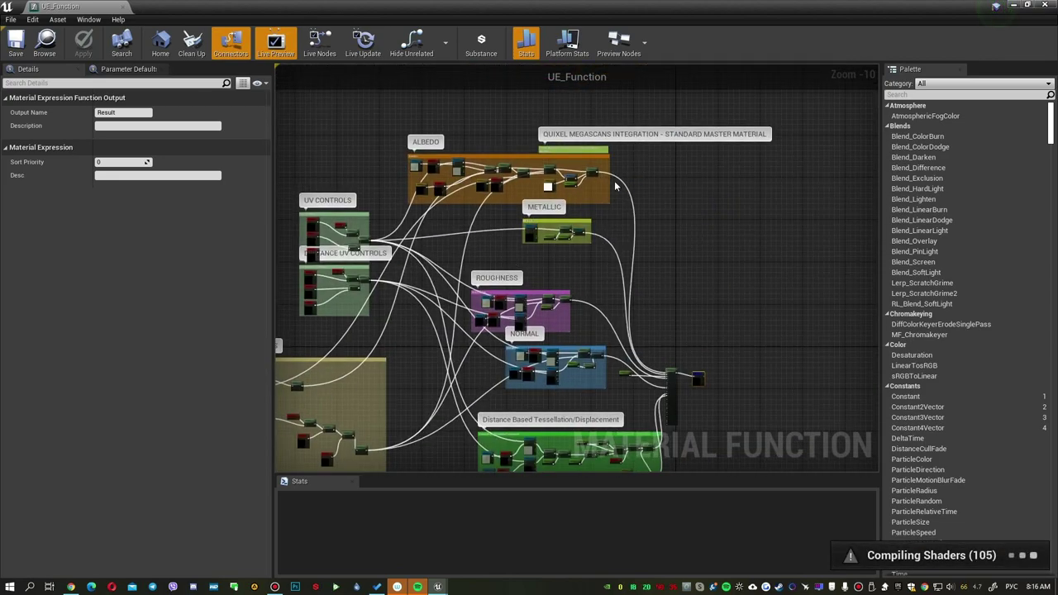
left_click(1043, 7)
left_click(512, 521)
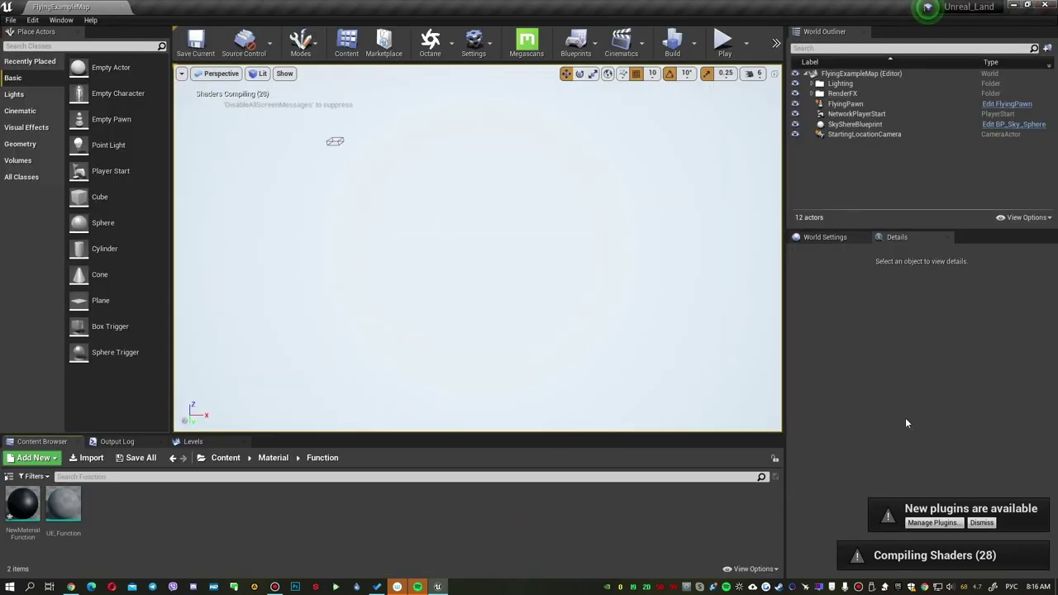
Reread the viewer's Clamp advice in the YouTube Studio comments, then return to Unreal
key("alt+Tab")
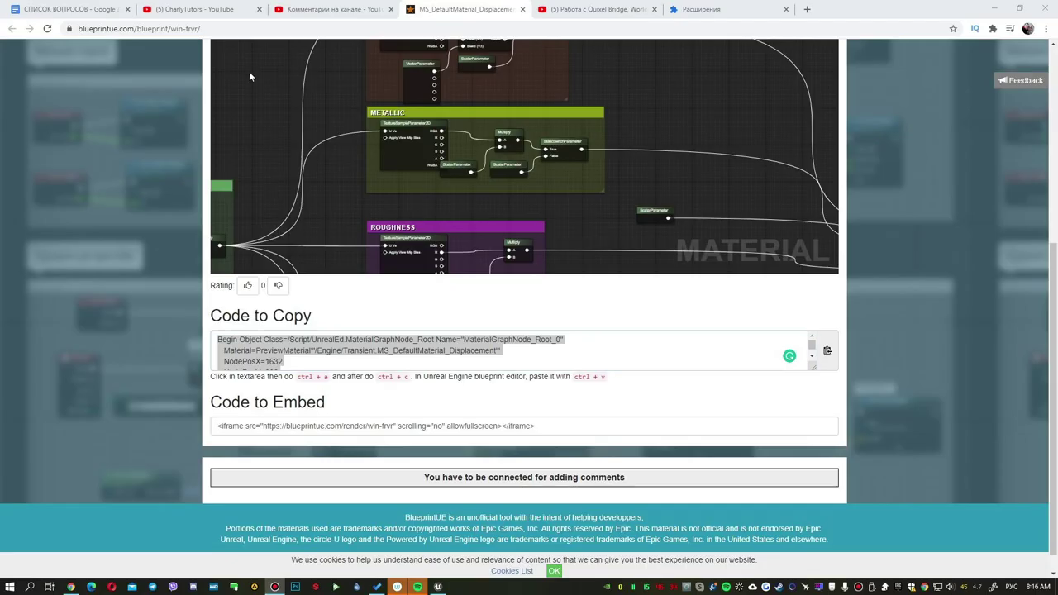
left_click(306, 9)
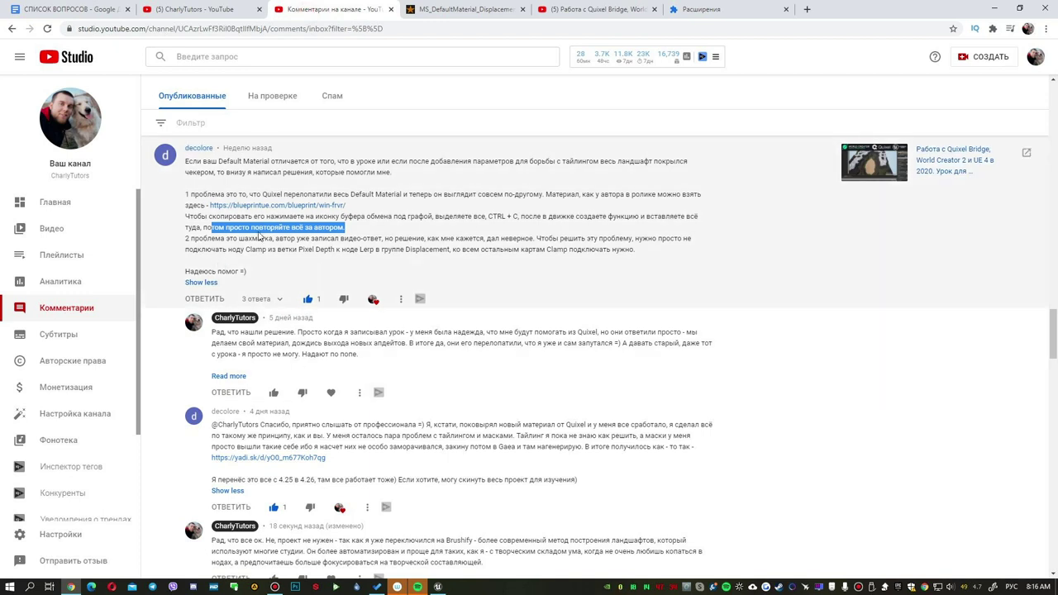
left_click(350, 228)
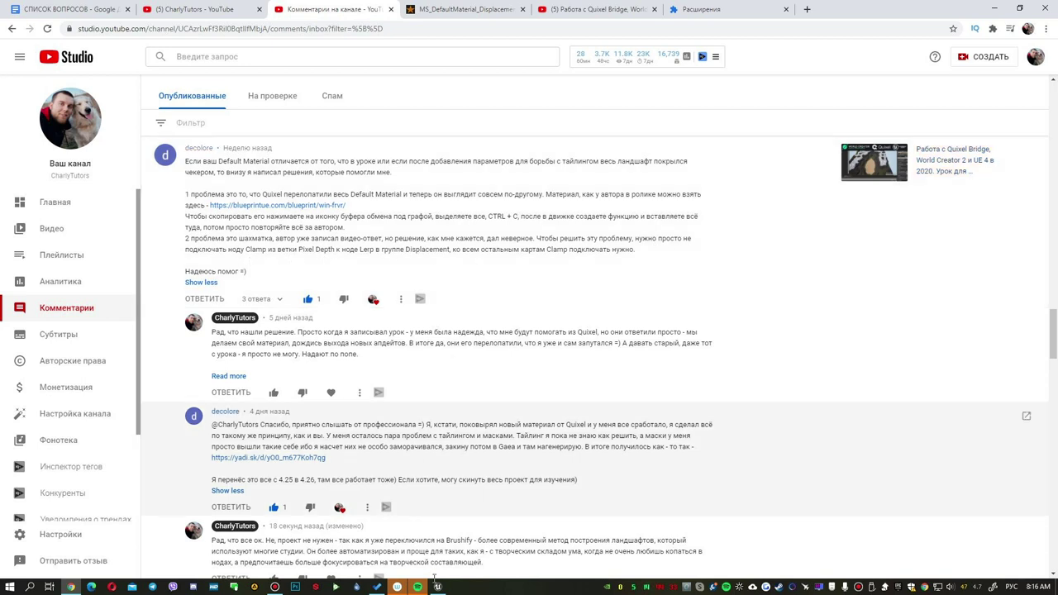
left_click(438, 587)
Reopen UE_Function and navigate past the UV Controls, Roughness and Normal groups to DISTANCE_BLEND_PARAMETERS
double_click(79, 503)
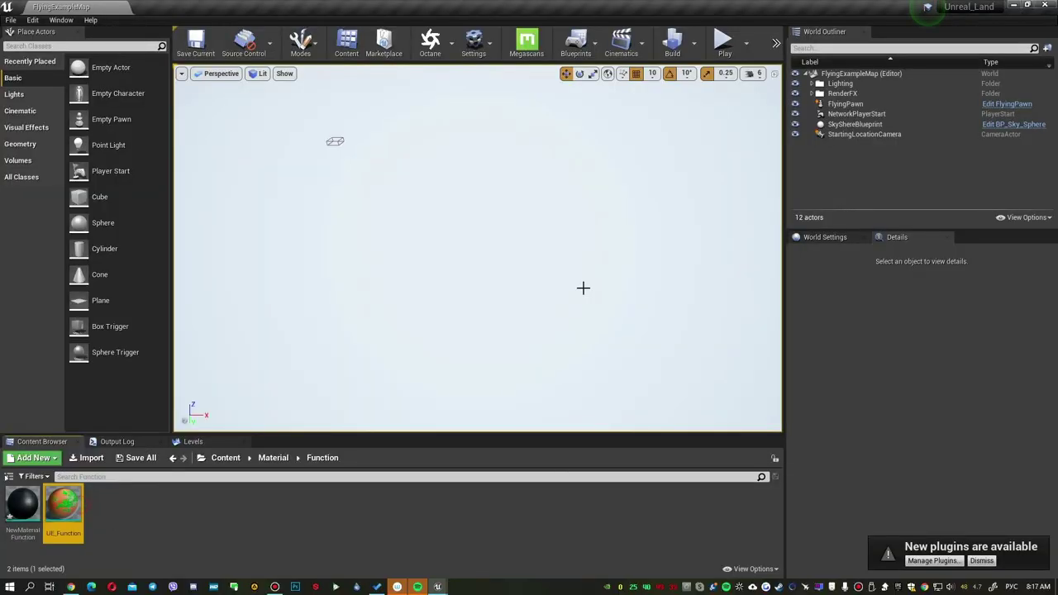
scroll(431, 305, "down", 5)
scroll(430, 304, "up", 3)
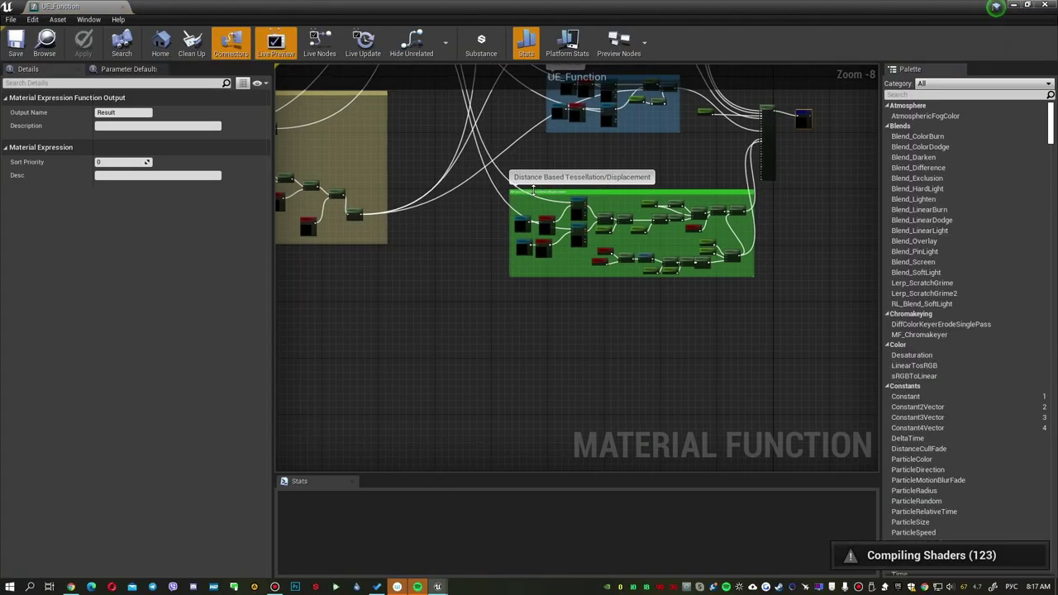
scroll(430, 304, "up", 2)
scroll(431, 304, "up", 2)
scroll(395, 294, "down", 1)
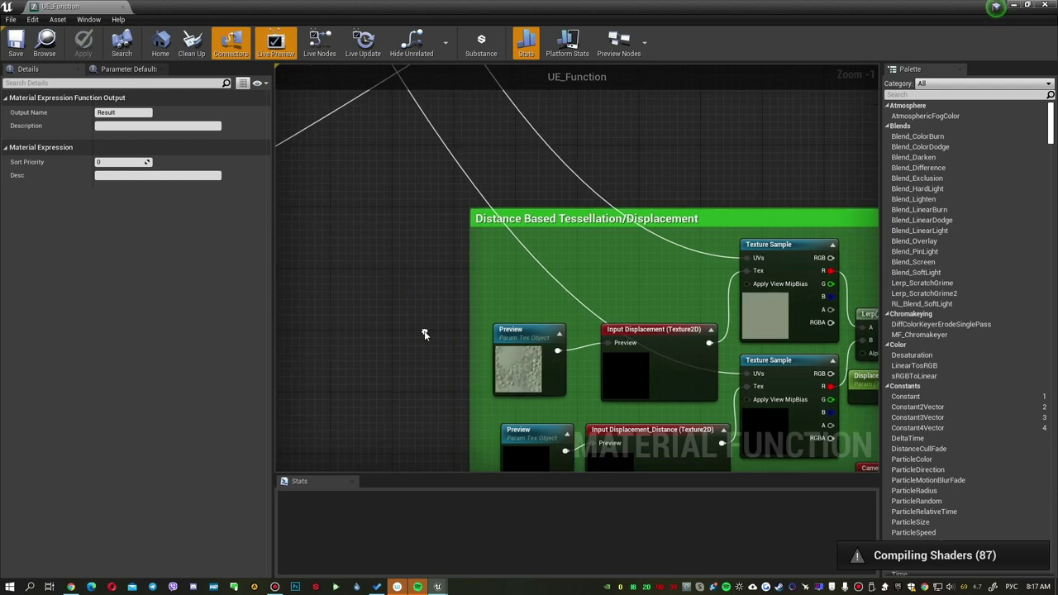
scroll(396, 294, "down", 1)
scroll(641, 324, "down", 1)
scroll(640, 324, "down", 2)
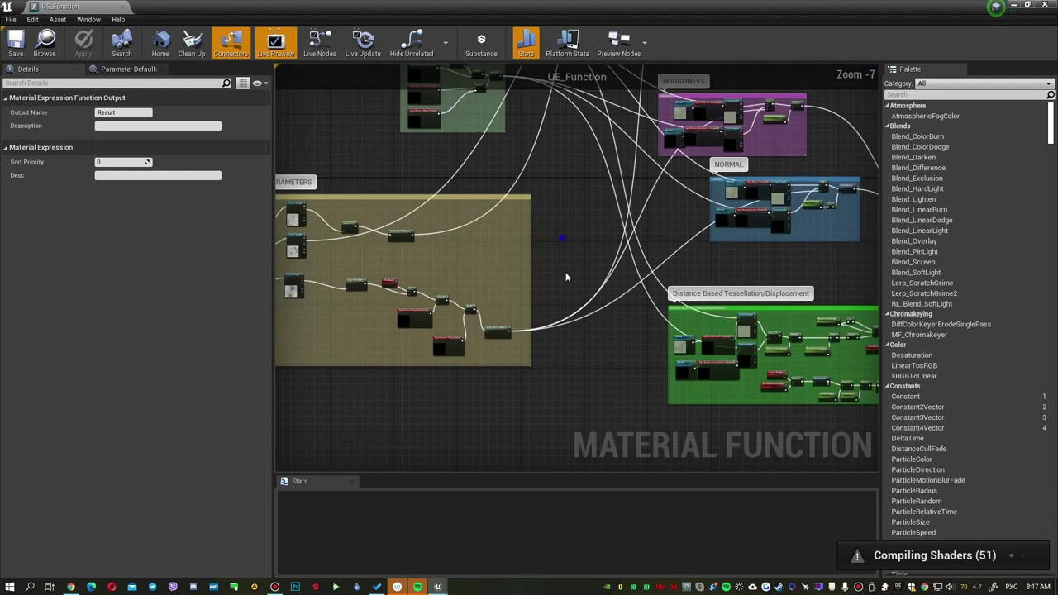
mouse_move(565, 272)
right_mouse_down()
mouse_move(572, 325)
mouse_move(620, 212)
right_mouse_up()
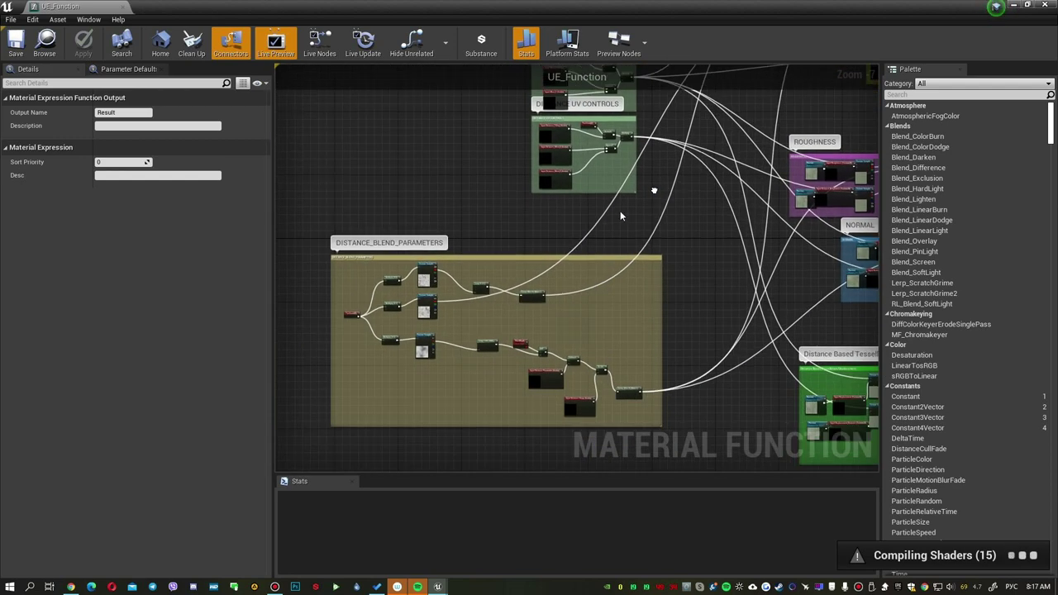
right_click_drag(659, 288, 610, 196)
Frame the PixelDepth, Add, Subtract, Divide chain ending in the Clamp (Min=0)(Max=1) node
scroll(449, 259, "up", 1)
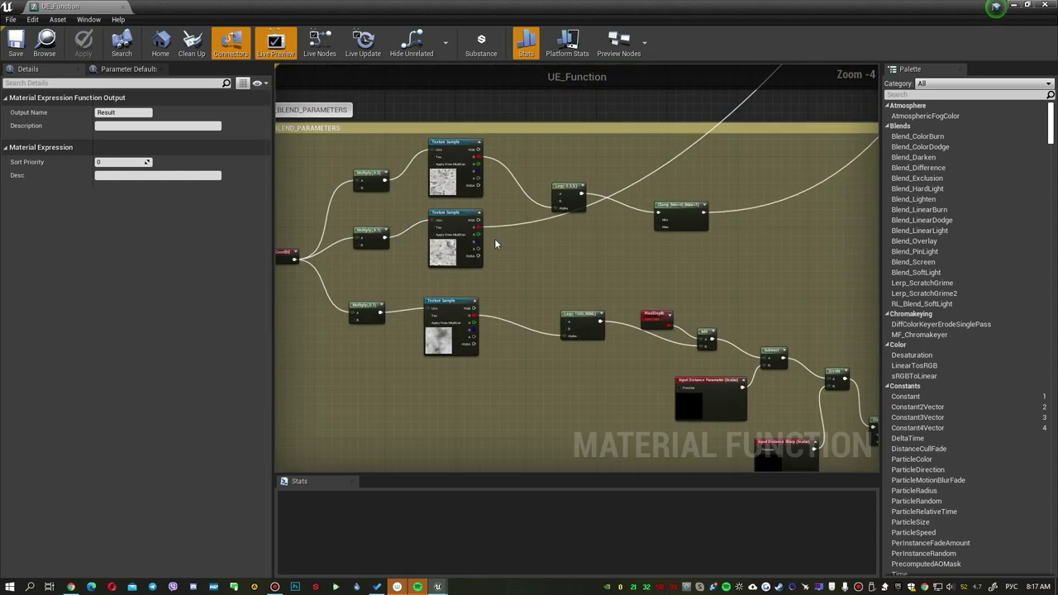
scroll(454, 305, "up", 1)
scroll(404, 309, "up", 2)
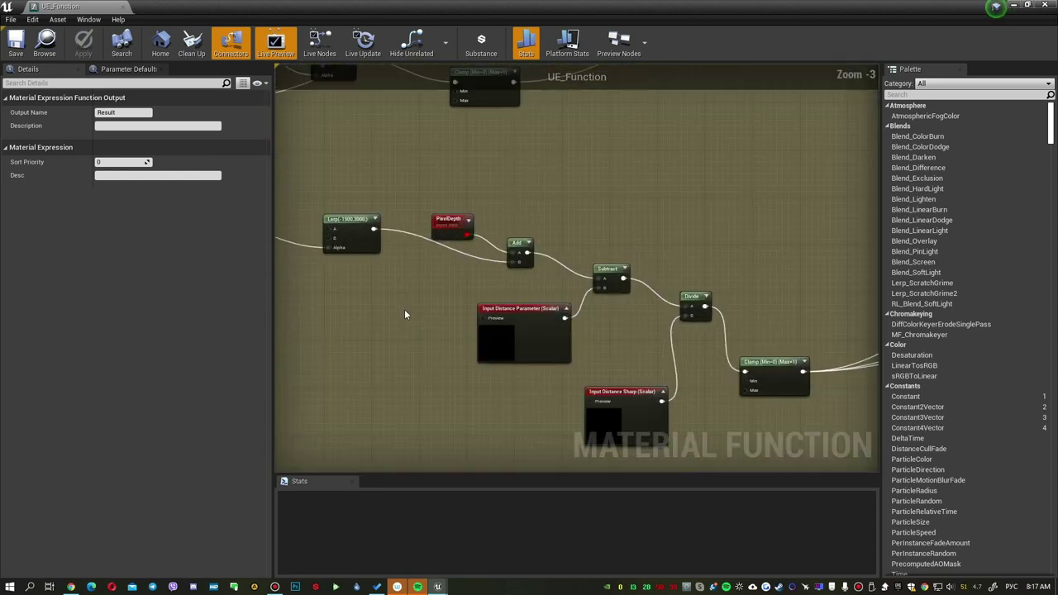
right_click_drag(662, 378, 493, 267)
scroll(582, 245, "up", 2)
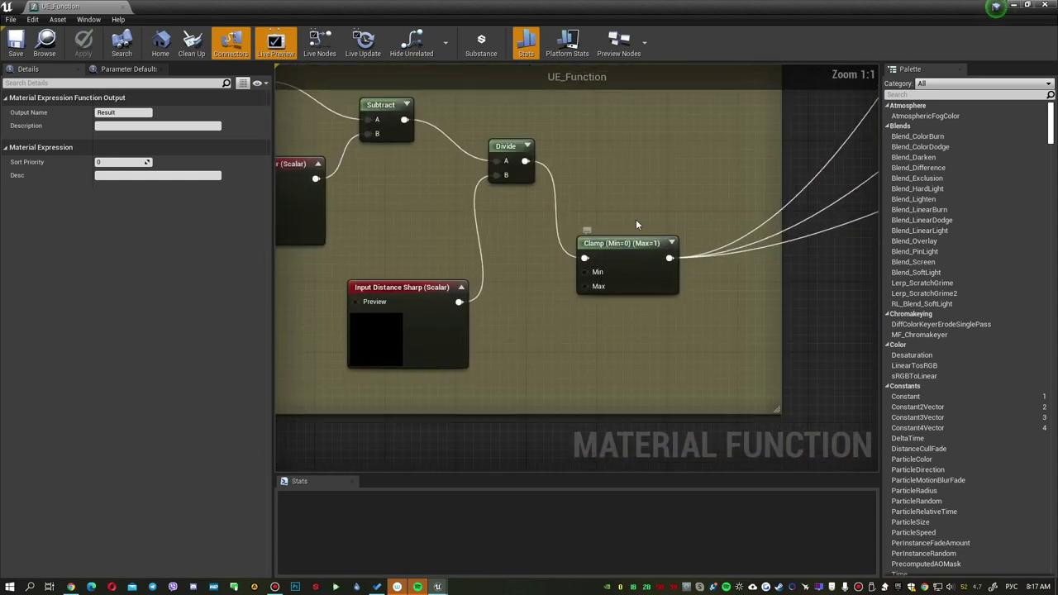
scroll(601, 222, "down", 3)
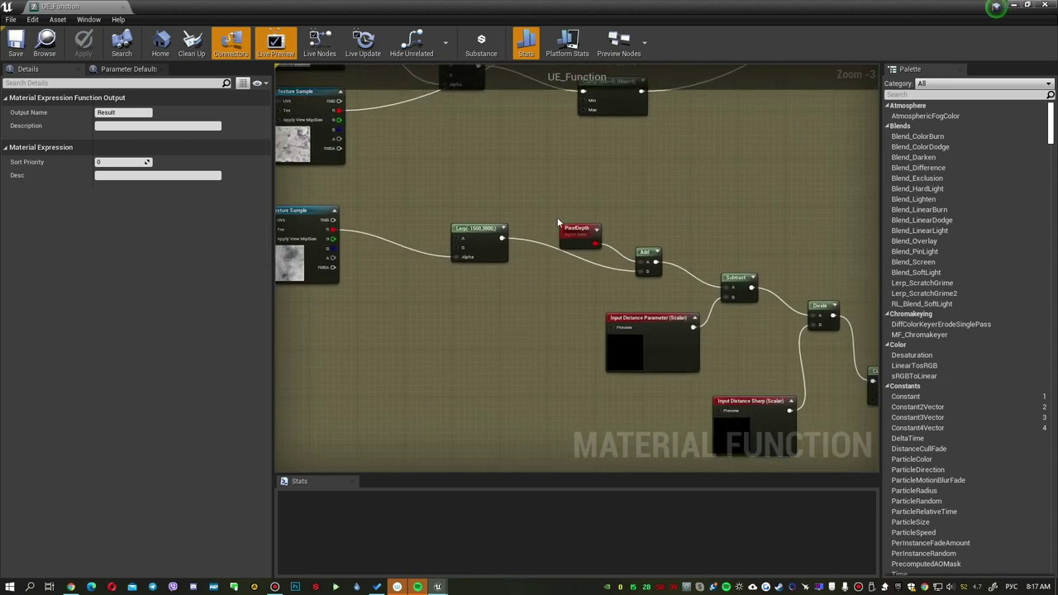
right_click_drag(861, 330, 670, 291)
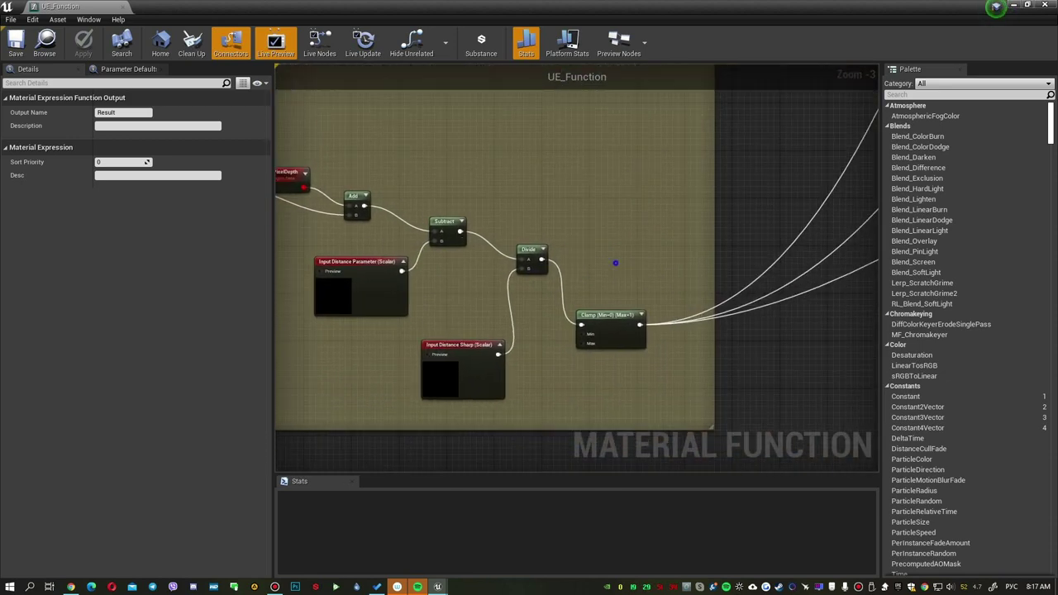
mouse_move(340, 188)
left_mouse_down()
mouse_move(397, 203)
mouse_move(711, 376)
left_mouse_up()
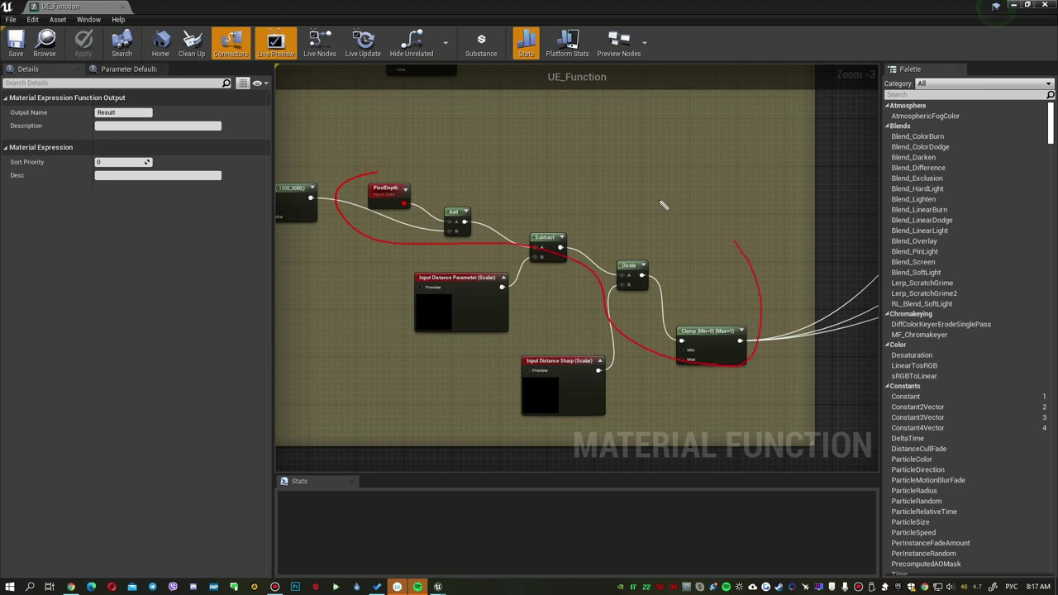
mouse_move(732, 290)
right_mouse_down()
mouse_move(512, 281)
mouse_move(276, 353)
mouse_move(359, 430)
right_mouse_up()
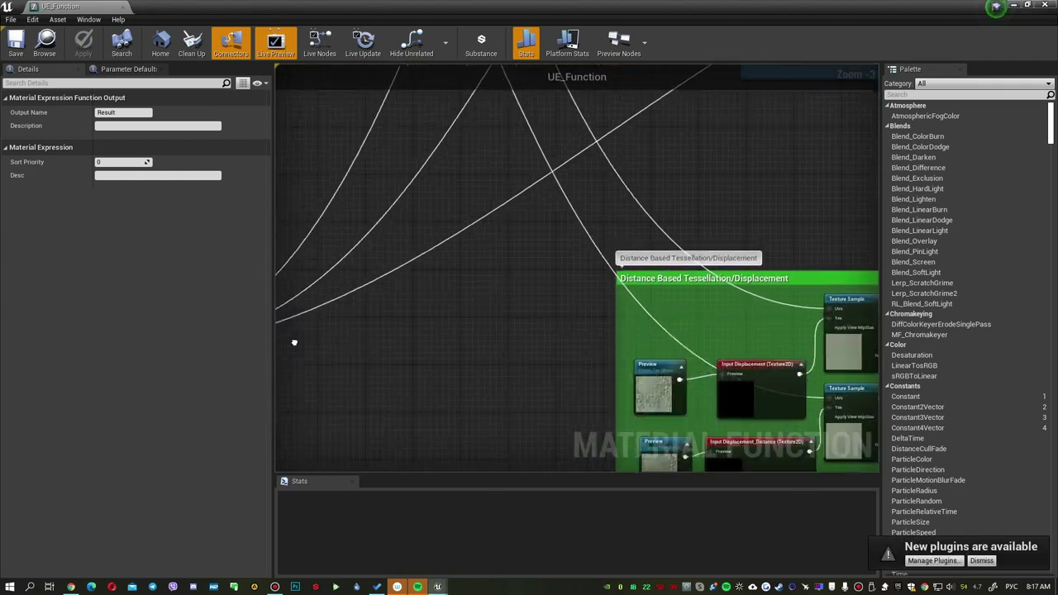
scroll(358, 430, "down", 3)
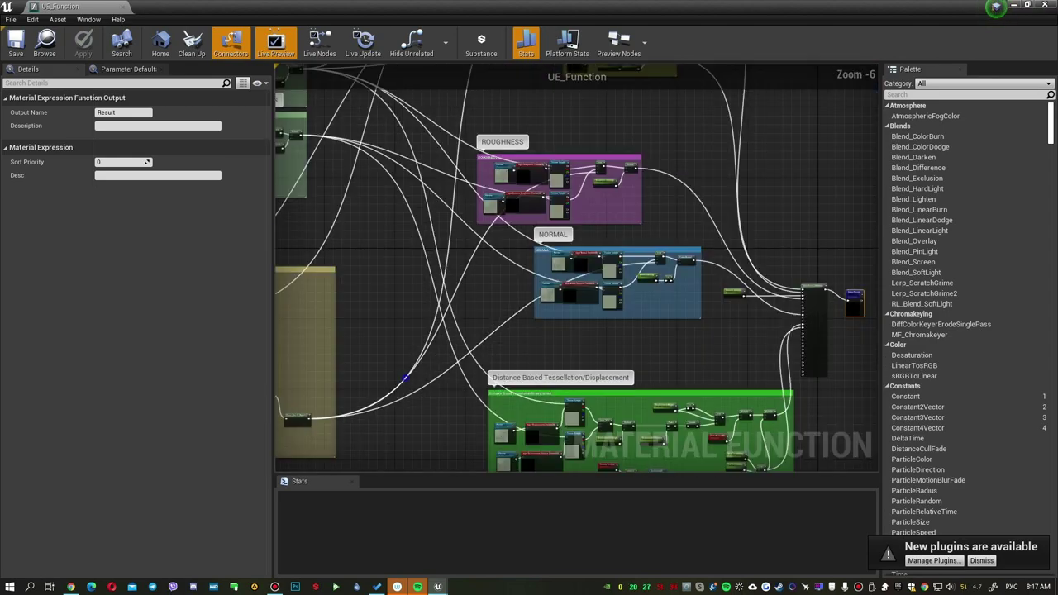
right_click_drag(359, 430, 420, 317)
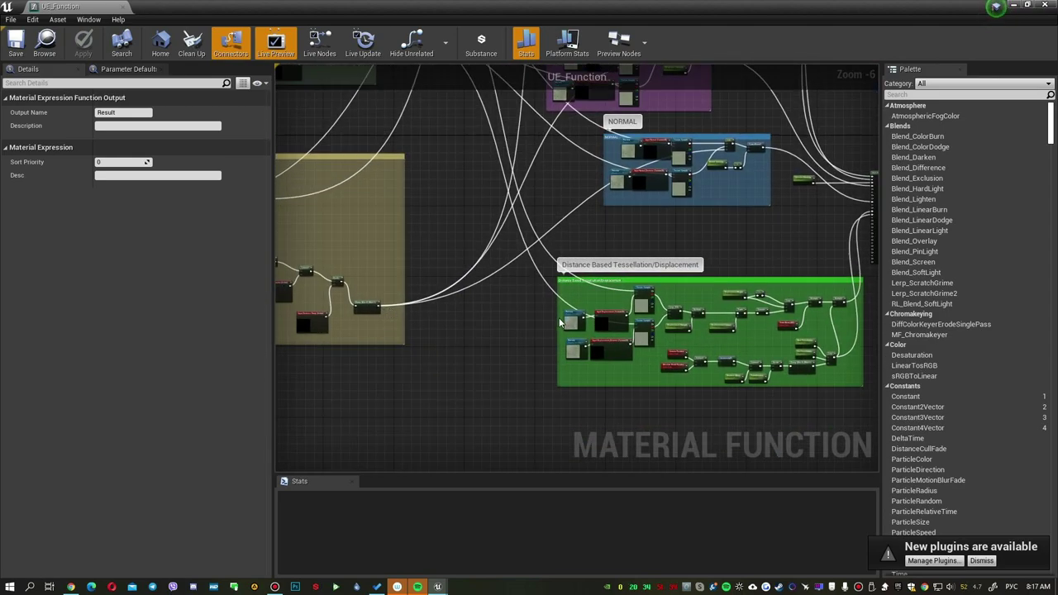
scroll(558, 317, "up", 1)
mouse_move(534, 314)
right_mouse_down()
mouse_move(457, 460)
mouse_move(485, 196)
right_mouse_up()
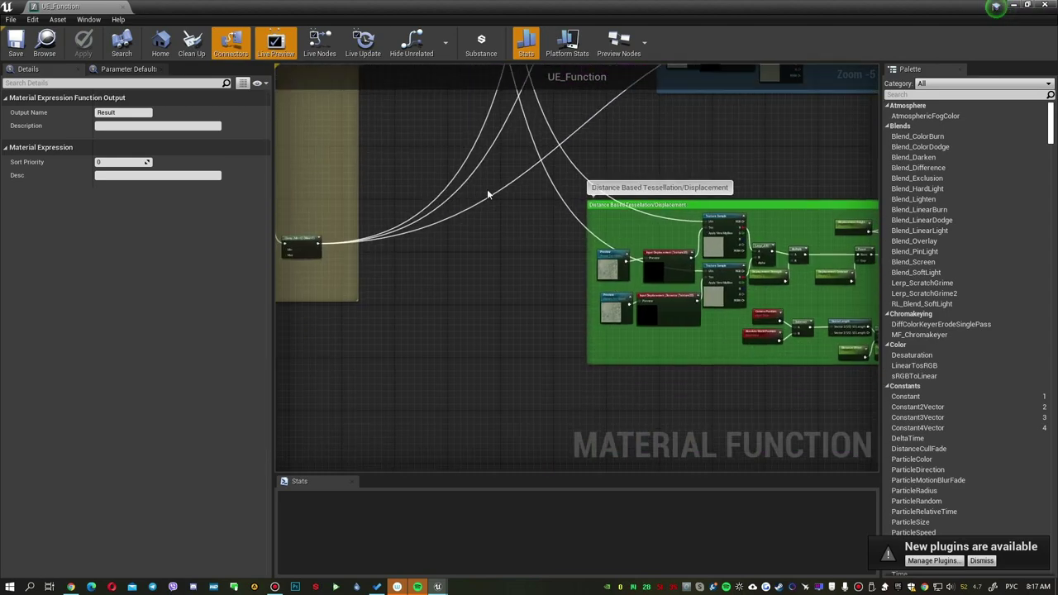
scroll(425, 286, "up", 1)
right_click_drag(425, 286, 711, 272)
scroll(711, 273, "up", 1)
scroll(577, 263, "up", 3)
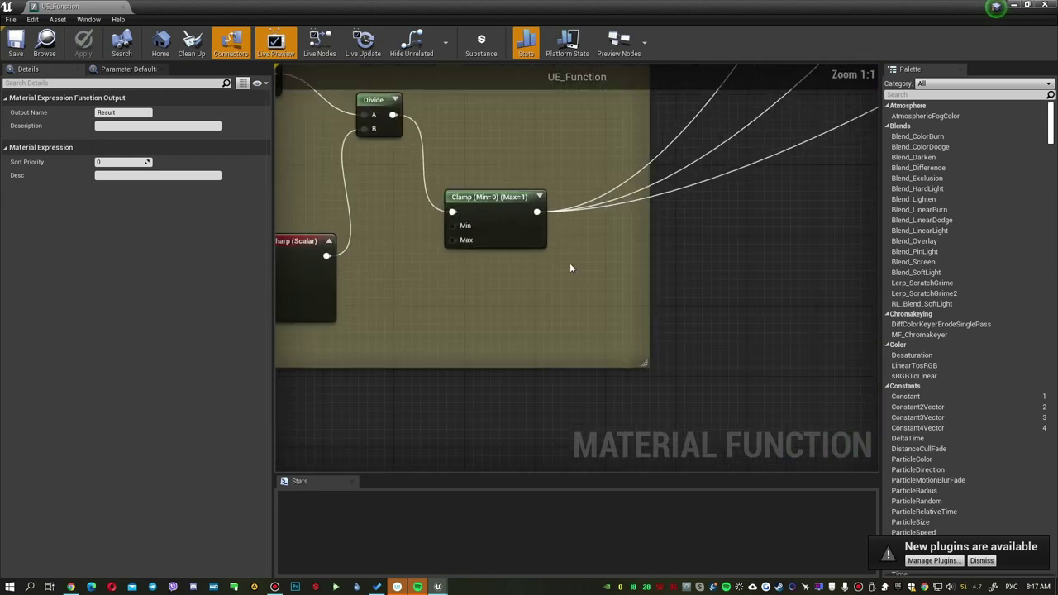
mouse_move(743, 242)
right_mouse_down()
mouse_move(634, 242)
mouse_move(343, 212)
right_mouse_up()
scroll(488, 211, "down", 2)
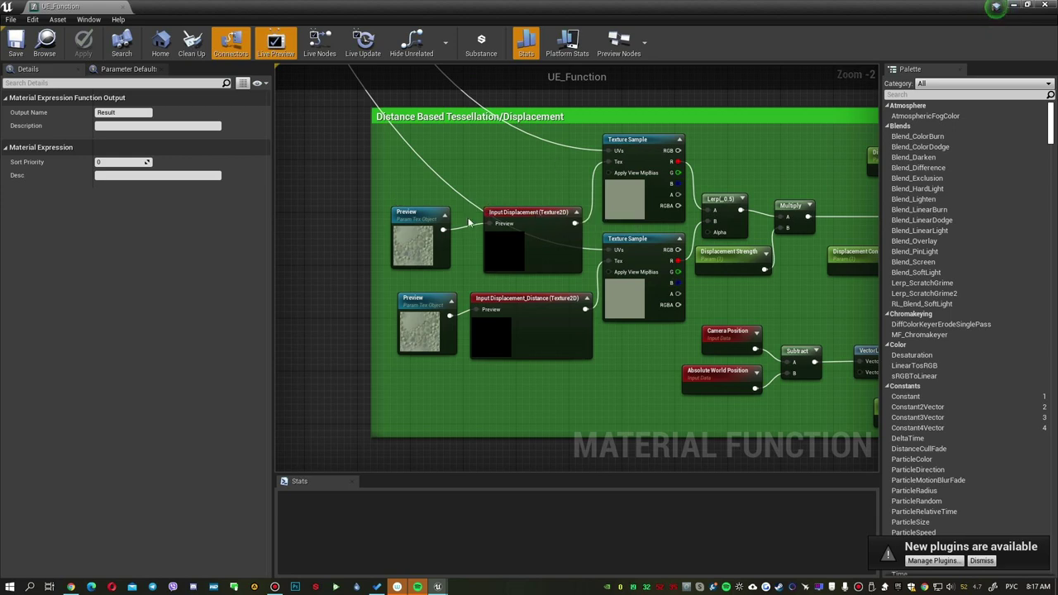
right_click_drag(489, 212, 487, 279)
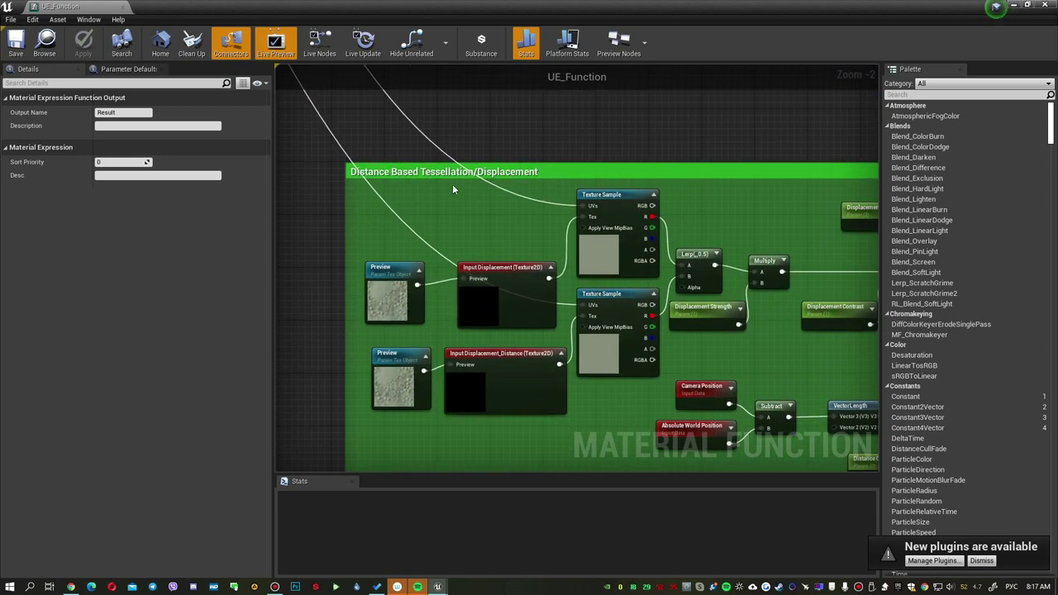
scroll(570, 203, "down", 1)
scroll(570, 203, "down", 1)
scroll(570, 203, "down", 1)
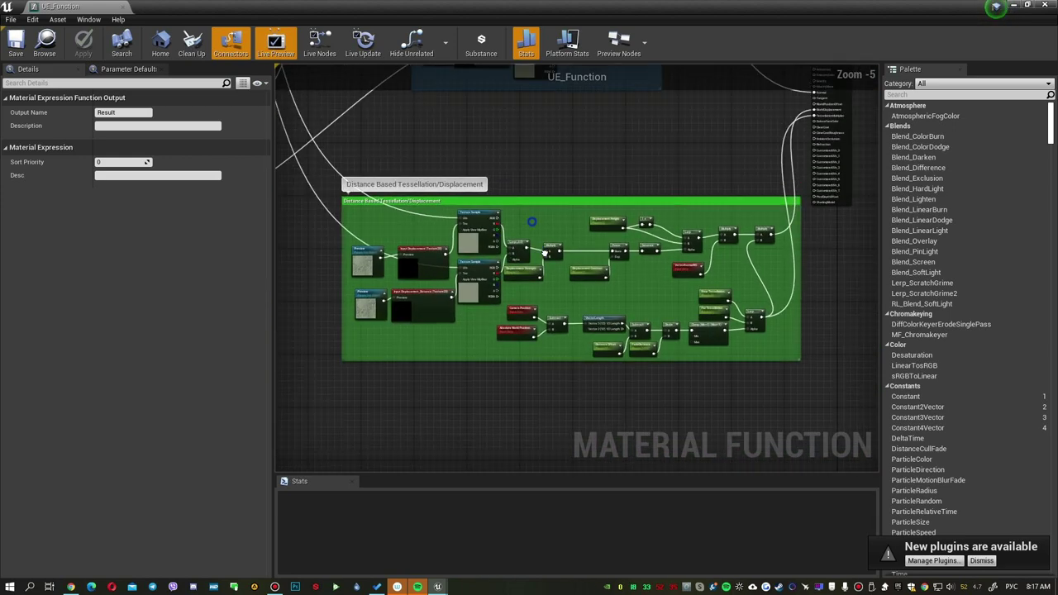
mouse_move(541, 240)
right_mouse_down()
mouse_move(575, 364)
mouse_move(705, 329)
right_mouse_up()
right_click_drag(406, 331, 698, 258)
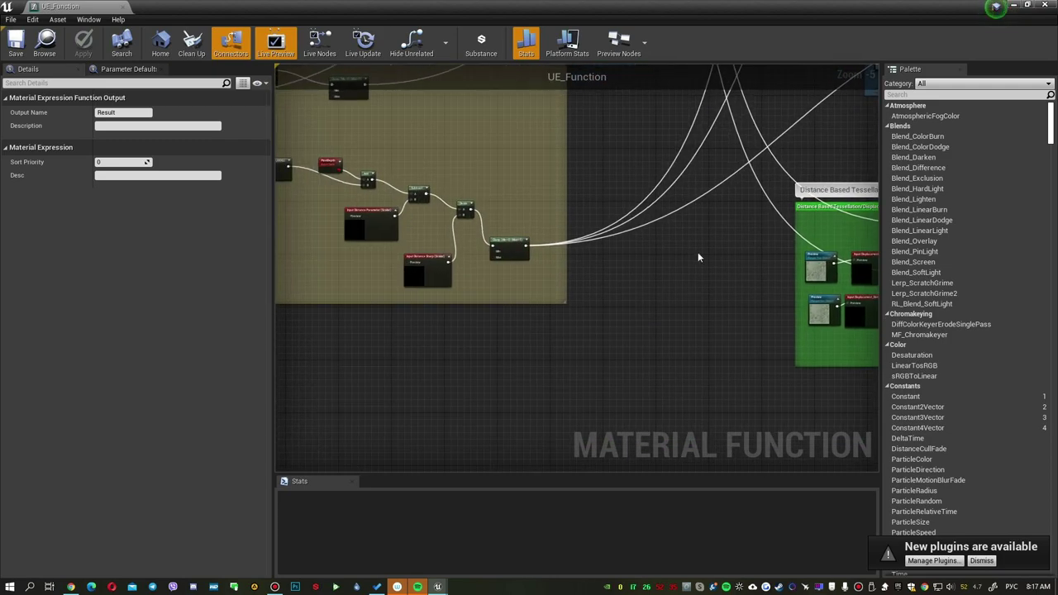
mouse_move(783, 190)
right_mouse_down()
mouse_move(571, 409)
mouse_move(555, 486)
right_mouse_up()
Pan through the UV controls, METALLIC and NORMAL groups toward the displacement group beside the Clamp
right_click_drag(579, 314, 578, 397)
mouse_move(595, 215)
right_mouse_down()
mouse_move(627, 406)
mouse_move(628, 386)
right_mouse_up()
scroll(628, 386, "down", 2)
right_click_drag(647, 314, 636, 238)
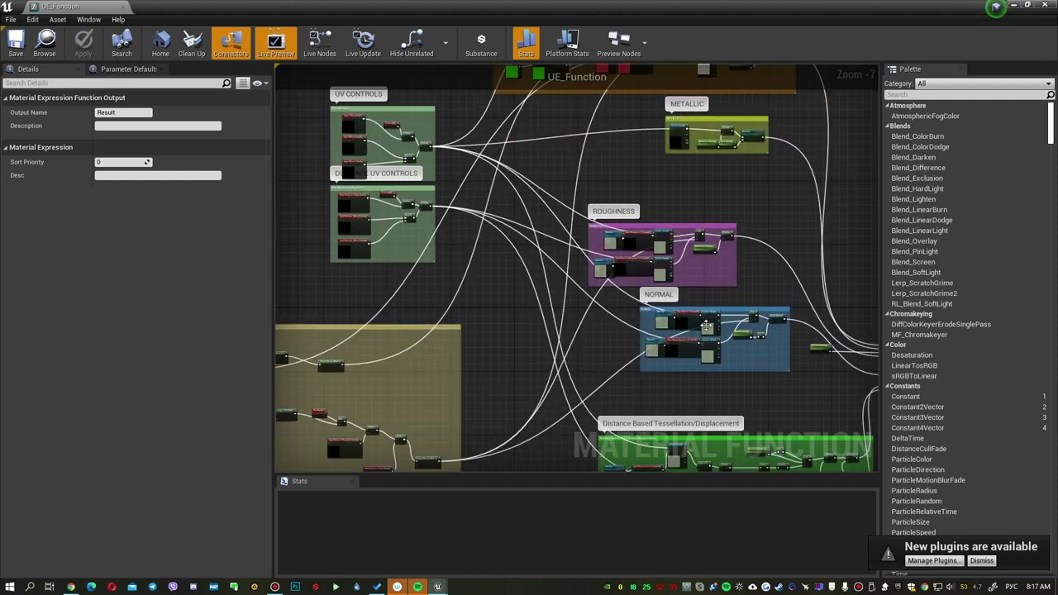
right_click_drag(611, 91, 597, 252)
scroll(501, 248, "up", 2)
scroll(501, 248, "up", 3)
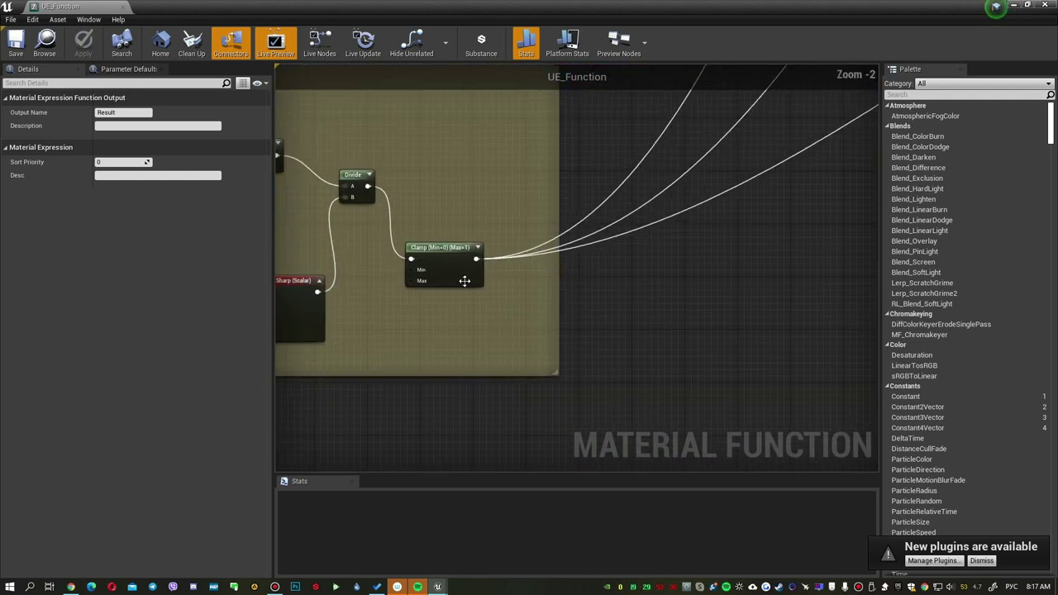
right_click_drag(506, 269, 331, 262)
left_click_drag(295, 244, 712, 299)
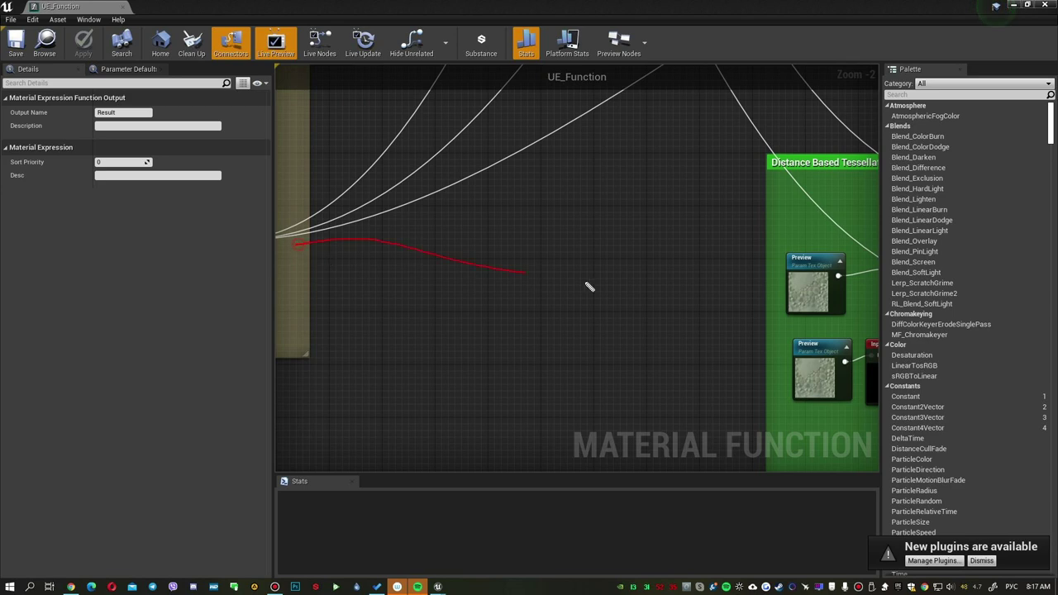
key("Escape")
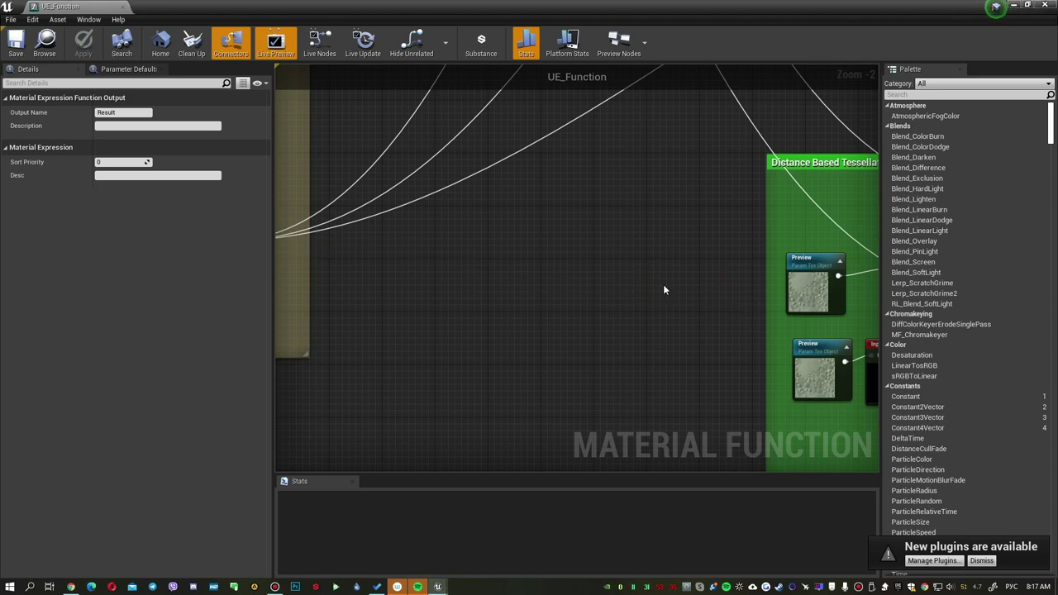
Centre the displacement group to check the Clamp feed, then close UE_Function
right_click_drag(663, 284, 407, 348)
scroll(496, 328, "down", 1)
scroll(562, 306, "down", 1)
scroll(628, 281, "down", 1)
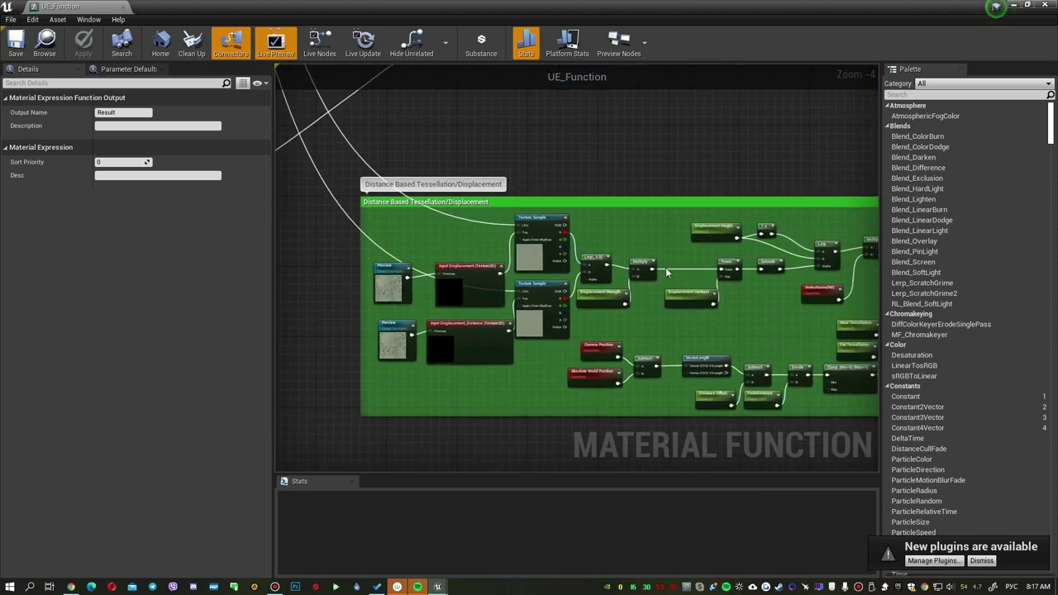
scroll(666, 267, "down", 1)
right_click_drag(695, 289, 620, 269)
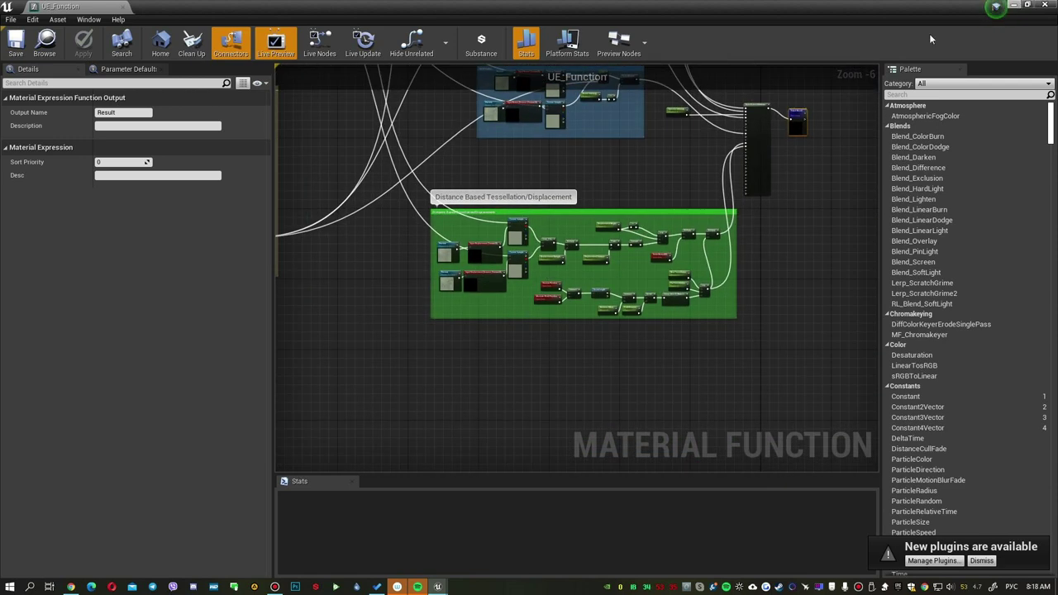
left_click(1045, 5)
Return to the YouTube Studio comments and scroll through the thread, including the channel's Brushify reply
left_click(71, 587)
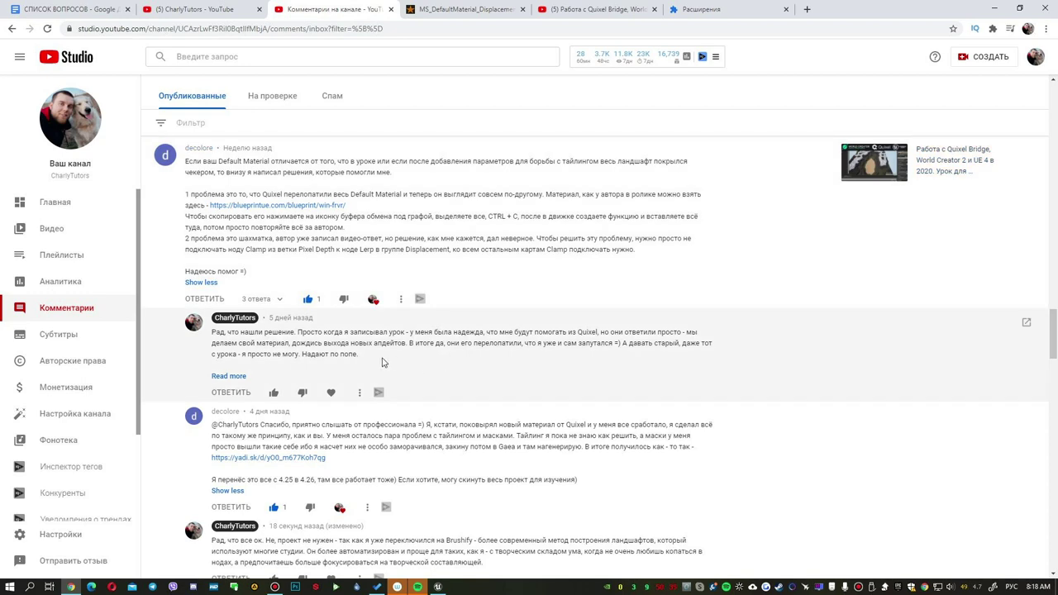
scroll(382, 364, "down", 2)
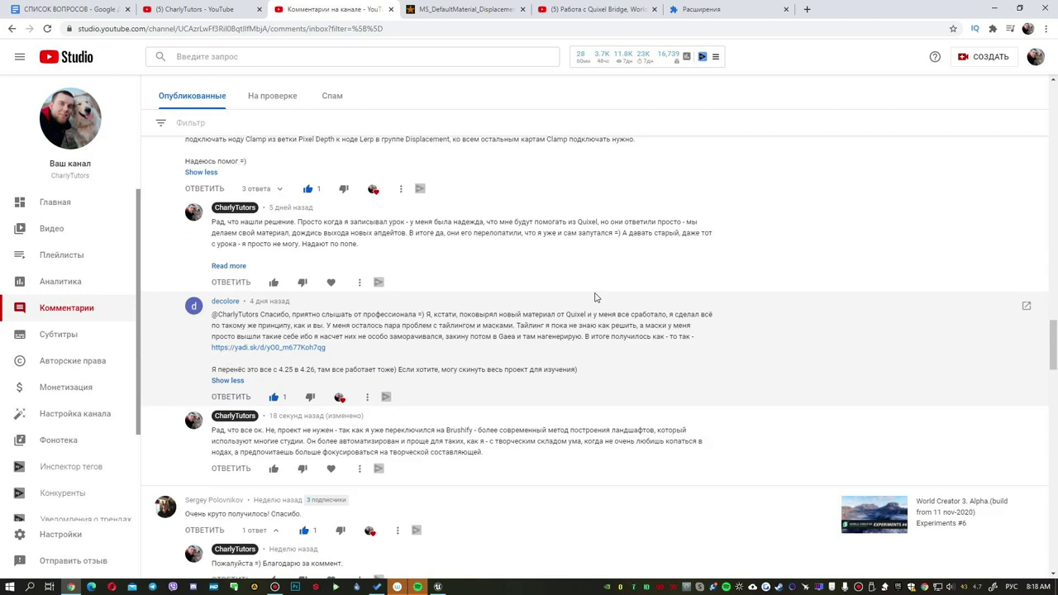
scroll(529, 304, "up", 2)
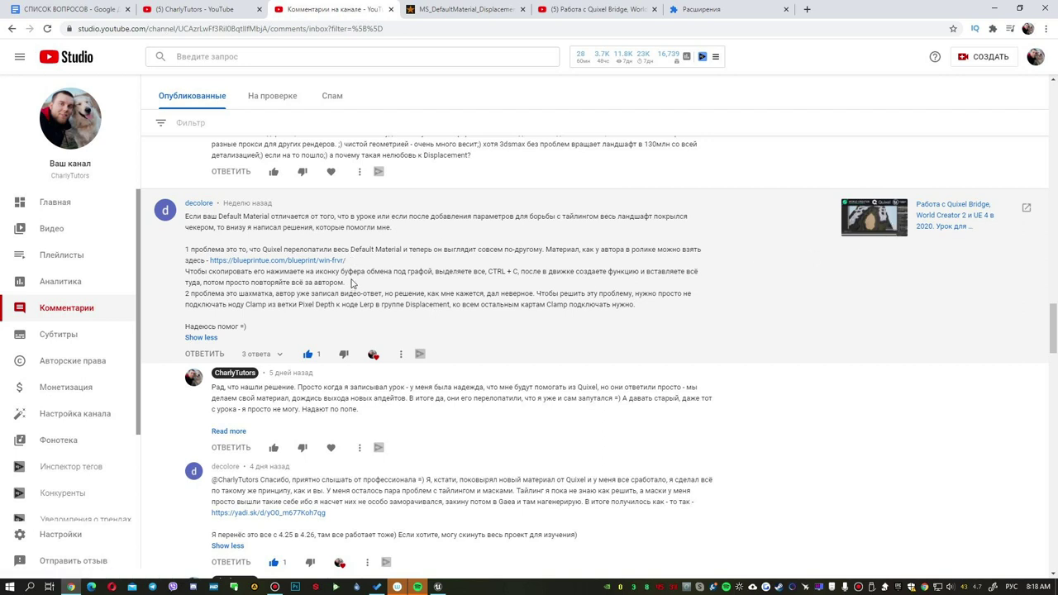
scroll(431, 351, "down", 2)
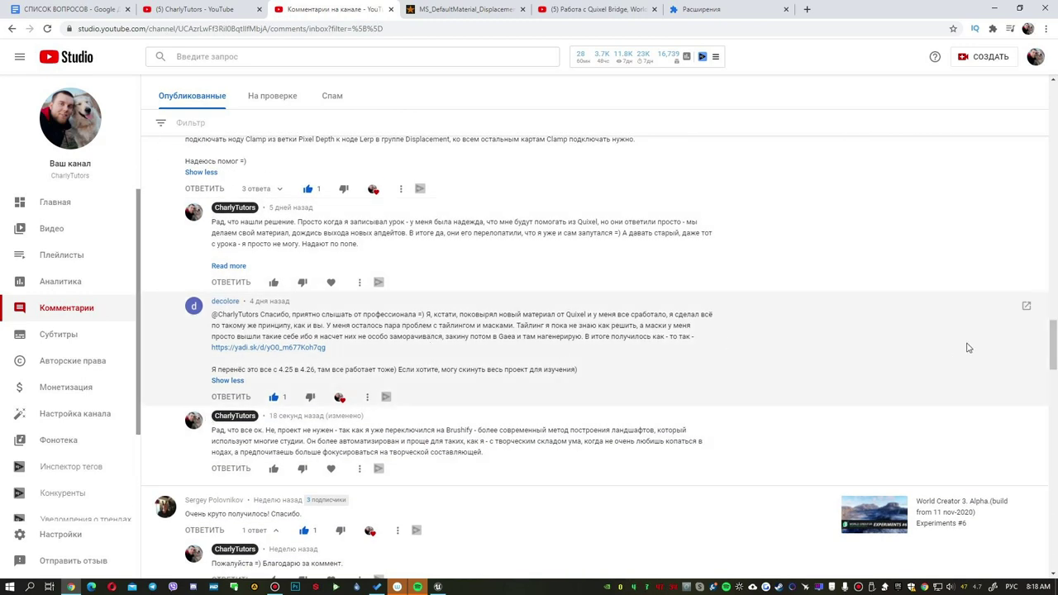
Expand the channel's Brushify reply with 'Read more' to show its full text
left_click(228, 265)
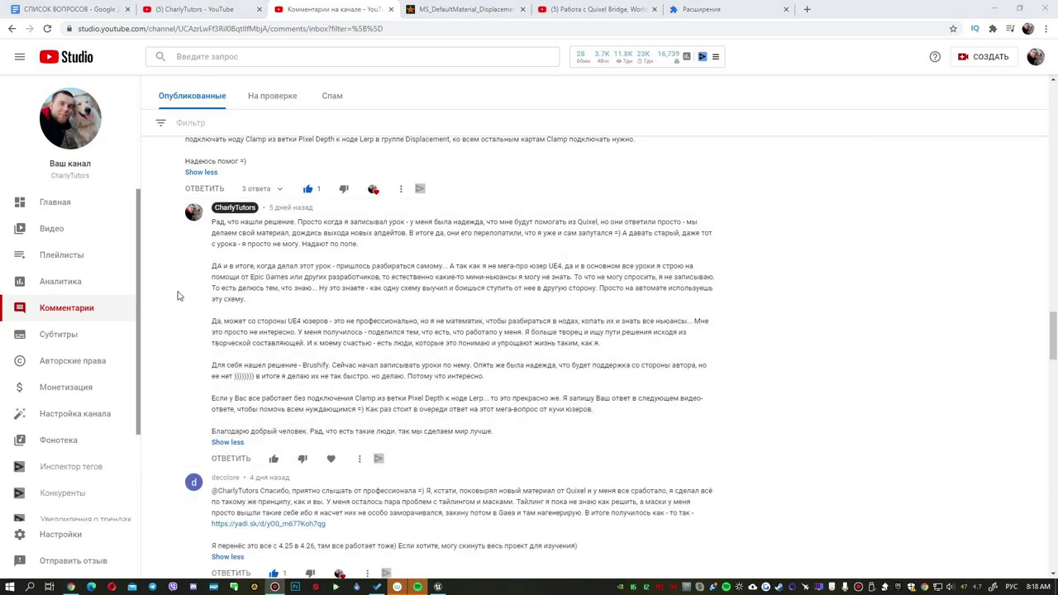
scroll(214, 297, "up", 1)
scroll(215, 298, "down", 1)
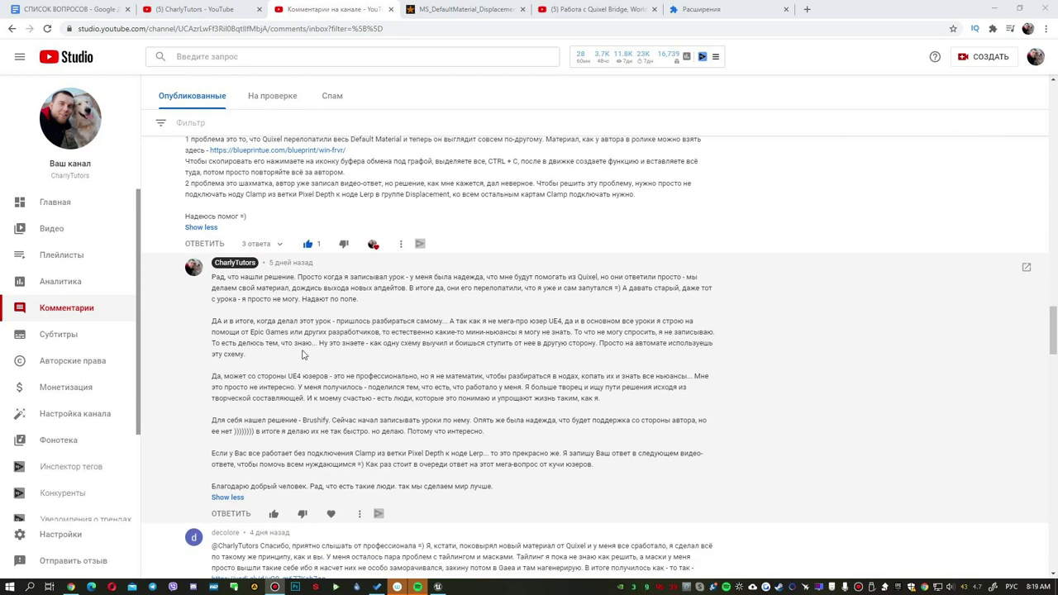
Highlight the reply's second paragraph, then clear the selection
double_click(214, 322)
left_click_drag(253, 331, 306, 355)
left_click(306, 359)
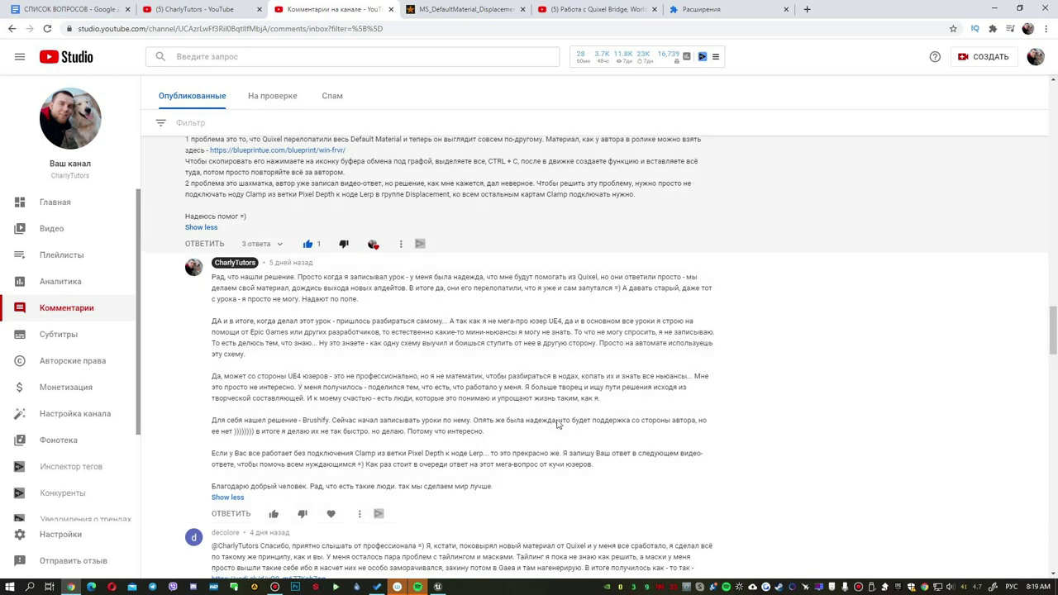
scroll(501, 335, "up", 2)
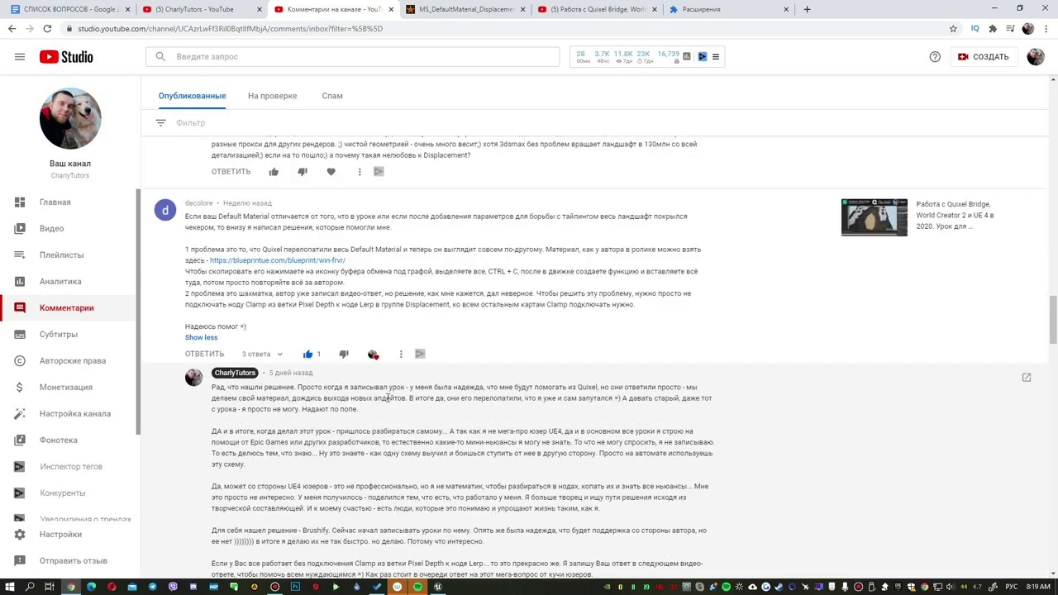